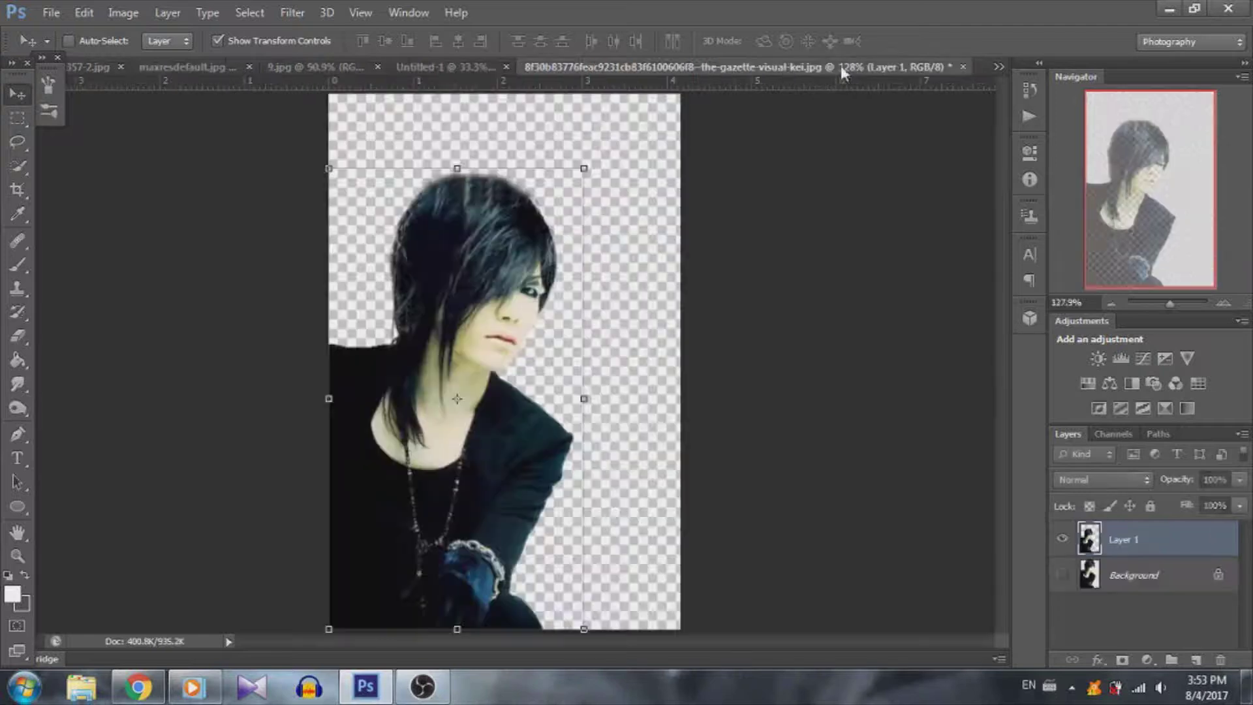
- Place the cut-out portrait into Untitled-1 as Layer 1, enlarged to fill the lower canvas
left_click_drag(653, 65, 671, 103)
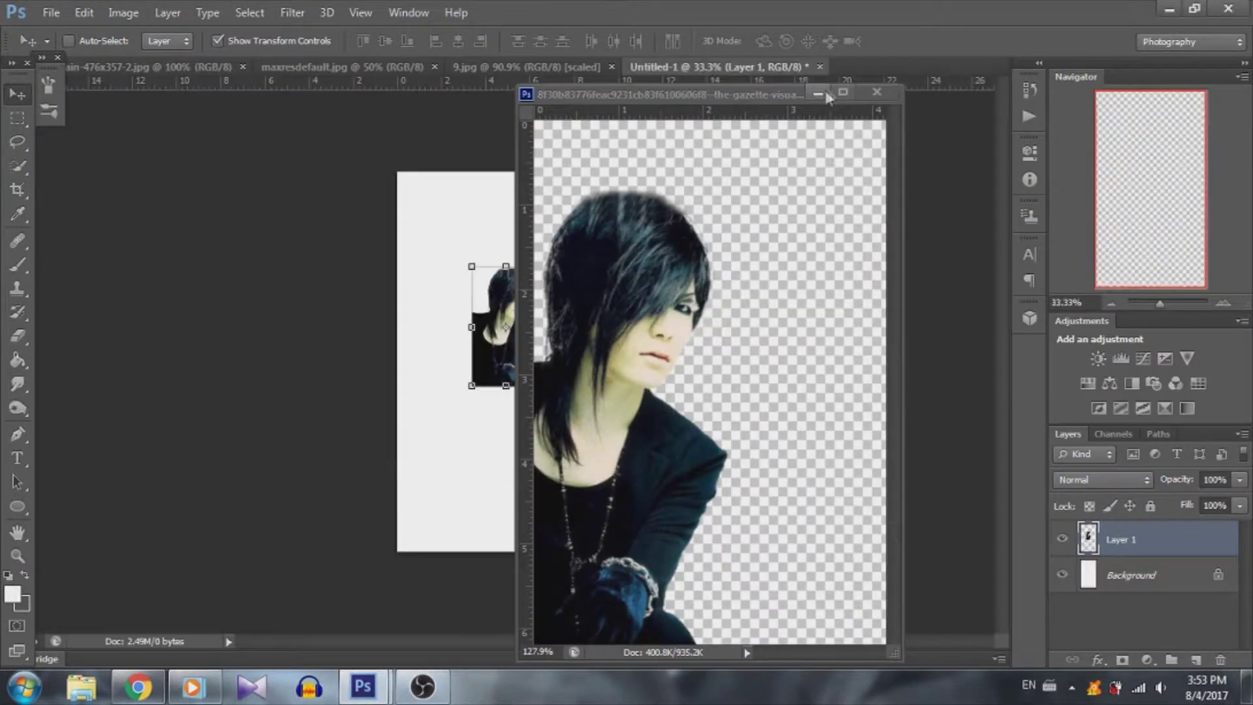
left_click_drag(581, 301, 560, 308)
left_click_drag(531, 268, 556, 242)
mouse_move(509, 339)
left_mouse_down()
mouse_move(527, 310)
mouse_move(482, 436)
left_mouse_up()
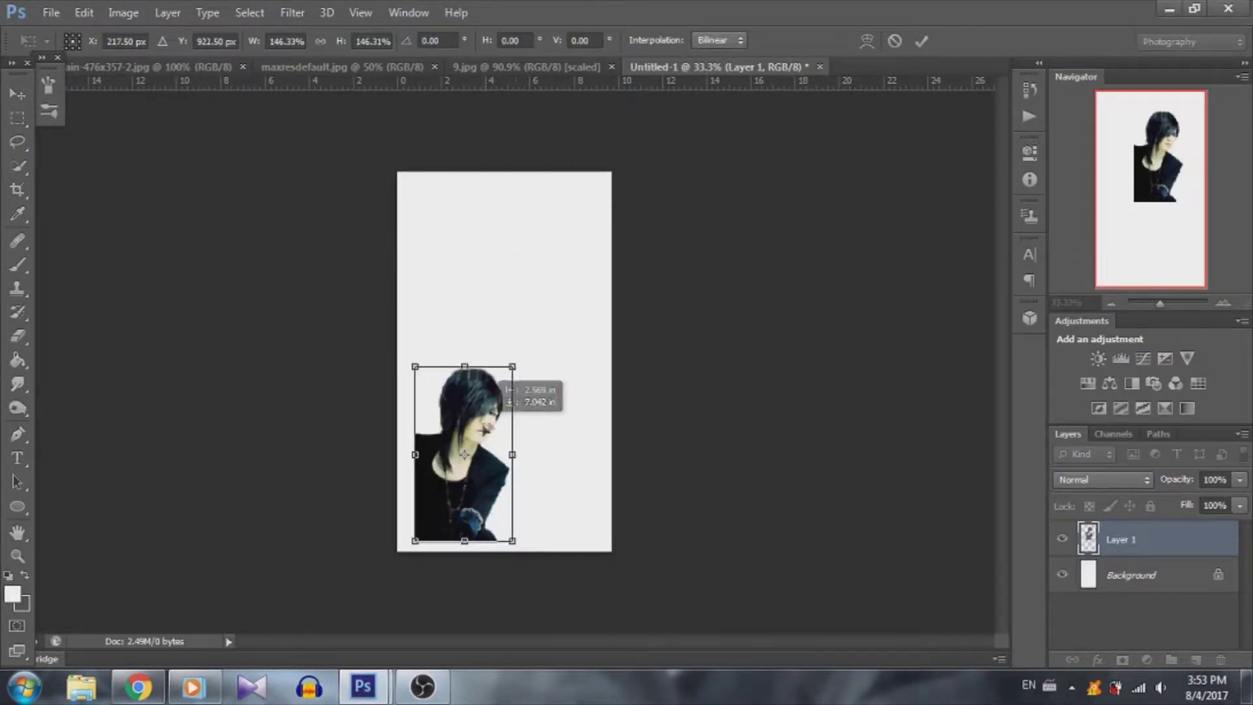
left_click_drag(511, 367, 579, 245)
left_click_drag(544, 360, 525, 378)
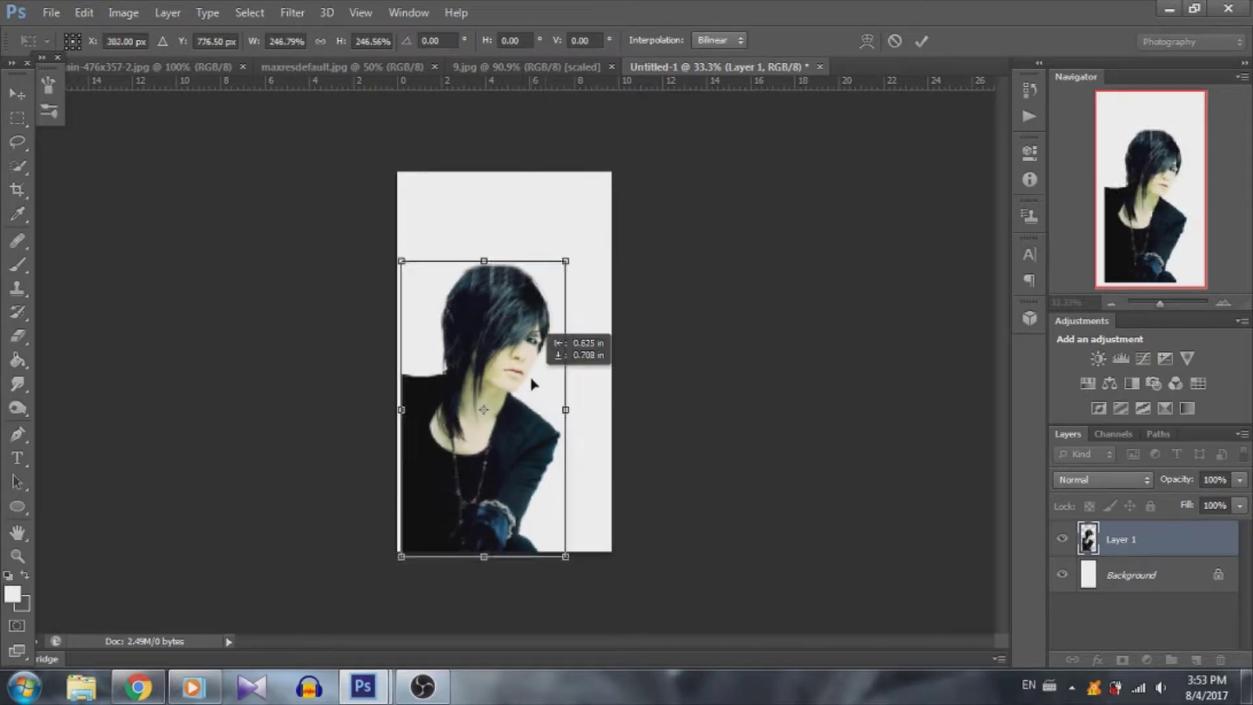
left_click_drag(560, 264, 580, 240)
left_click(921, 41)
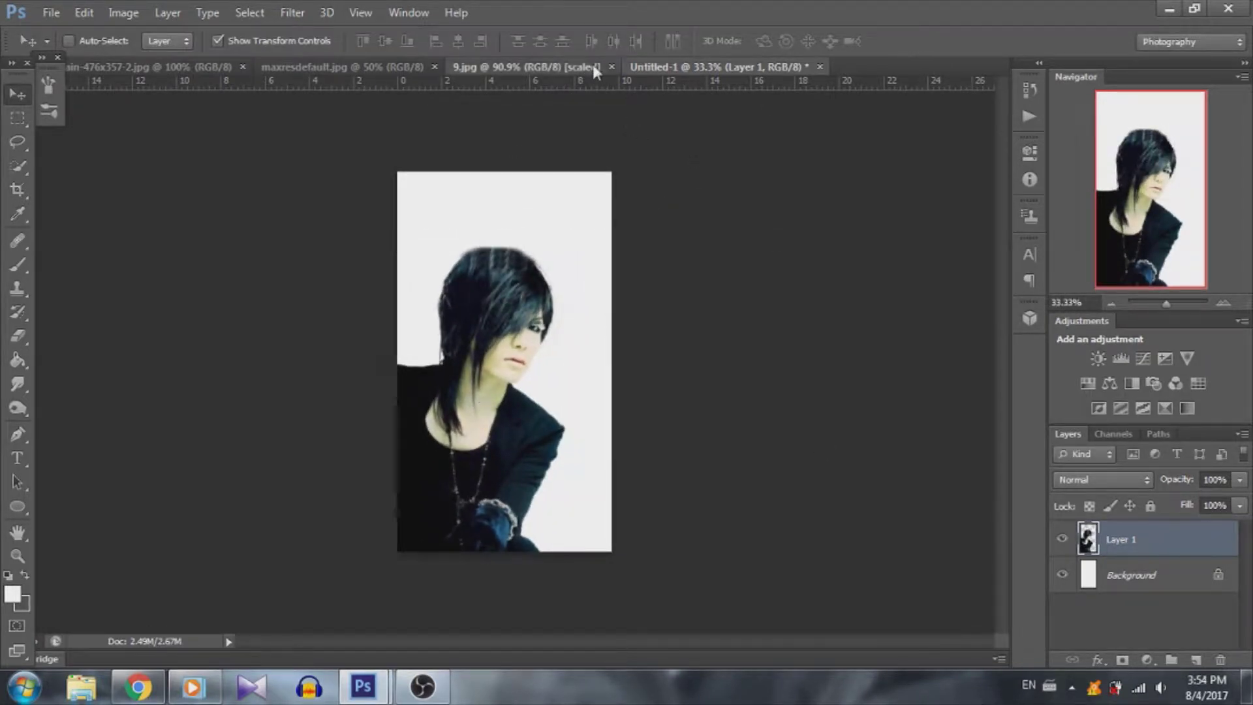
- Bring the 9.jpg, maxresdefault and colourful smoke images into Untitled-1 as new layers
left_click(595, 72)
left_click_drag(539, 66, 538, 120)
left_click_drag(535, 261, 415, 303)
left_click(1160, 118)
left_click(342, 67)
left_click_drag(342, 67, 345, 144)
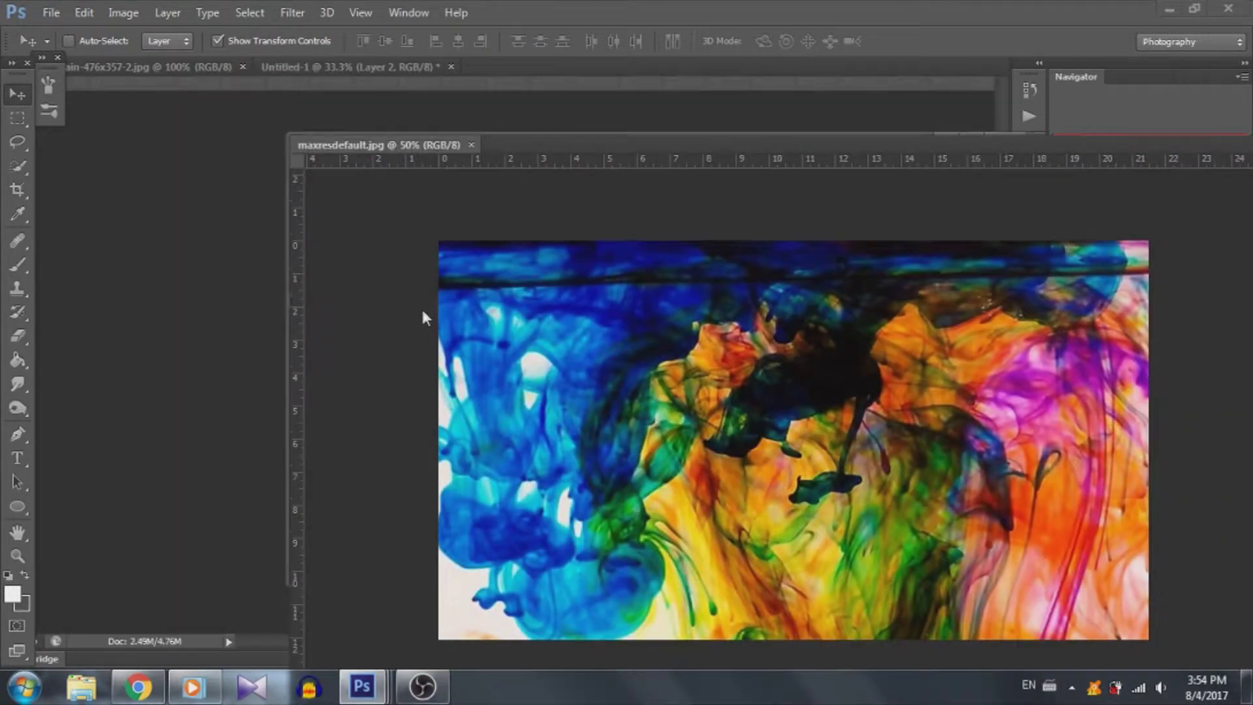
left_click_drag(422, 313, 274, 302)
left_click(1087, 126)
left_click(150, 67)
left_click_drag(150, 66, 163, 107)
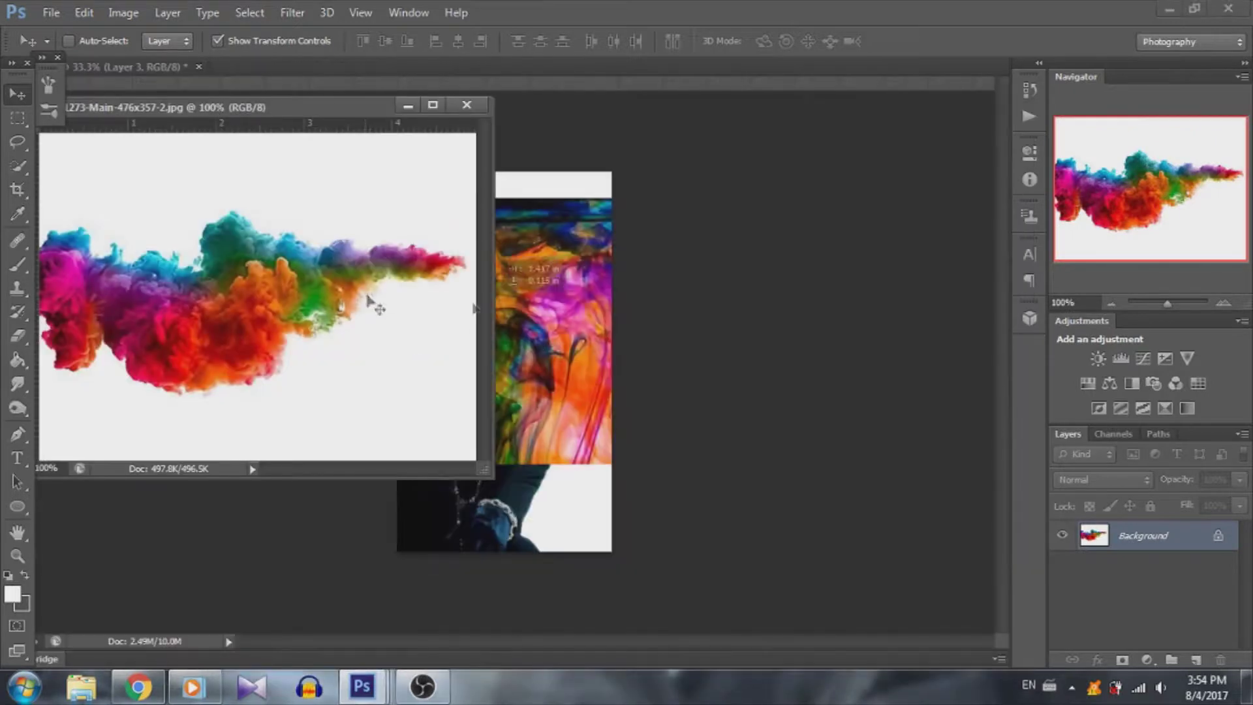
left_click_drag(370, 301, 509, 307)
- Hide the other ink layers, then rotate the rainbow ink upright and enlarge it over the canvas
left_click(466, 104)
left_click_drag(1062, 539, 1061, 574)
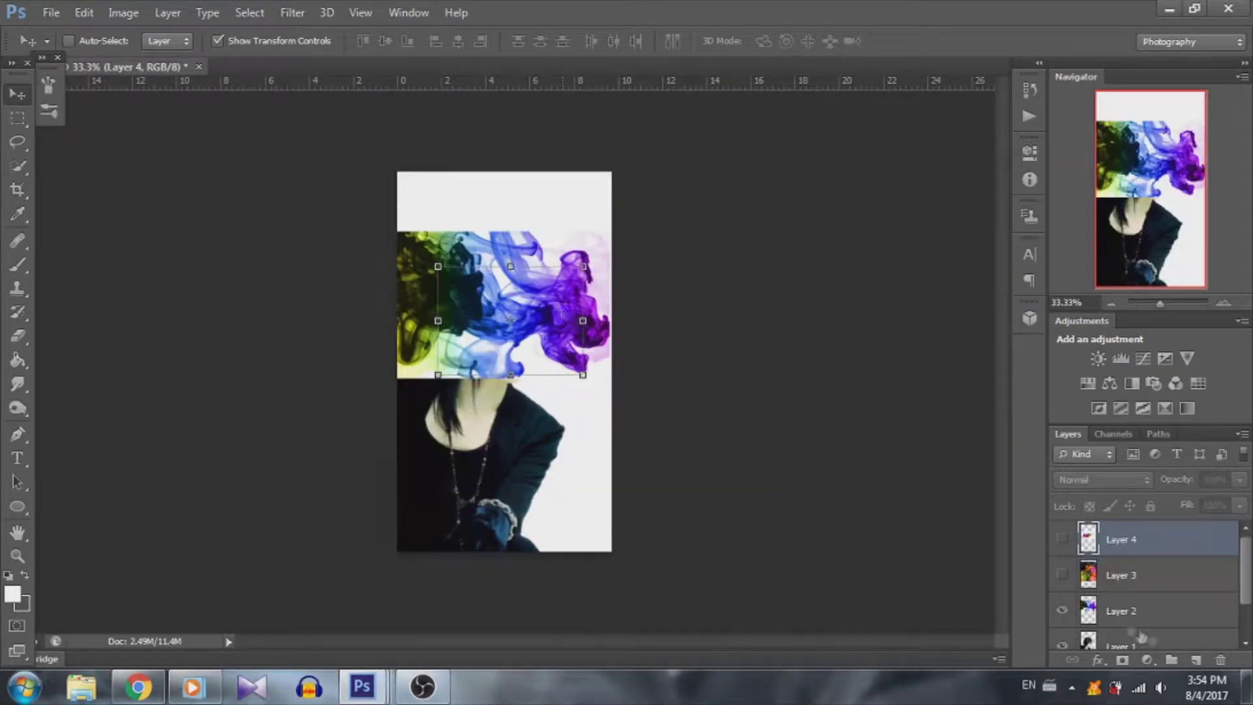
left_click(1122, 611)
key("ctrl+t")
left_click_drag(629, 229, 572, 392)
left_click_drag(490, 360, 494, 466)
left_click_drag(549, 280, 596, 232)
left_click_drag(496, 365, 528, 339)
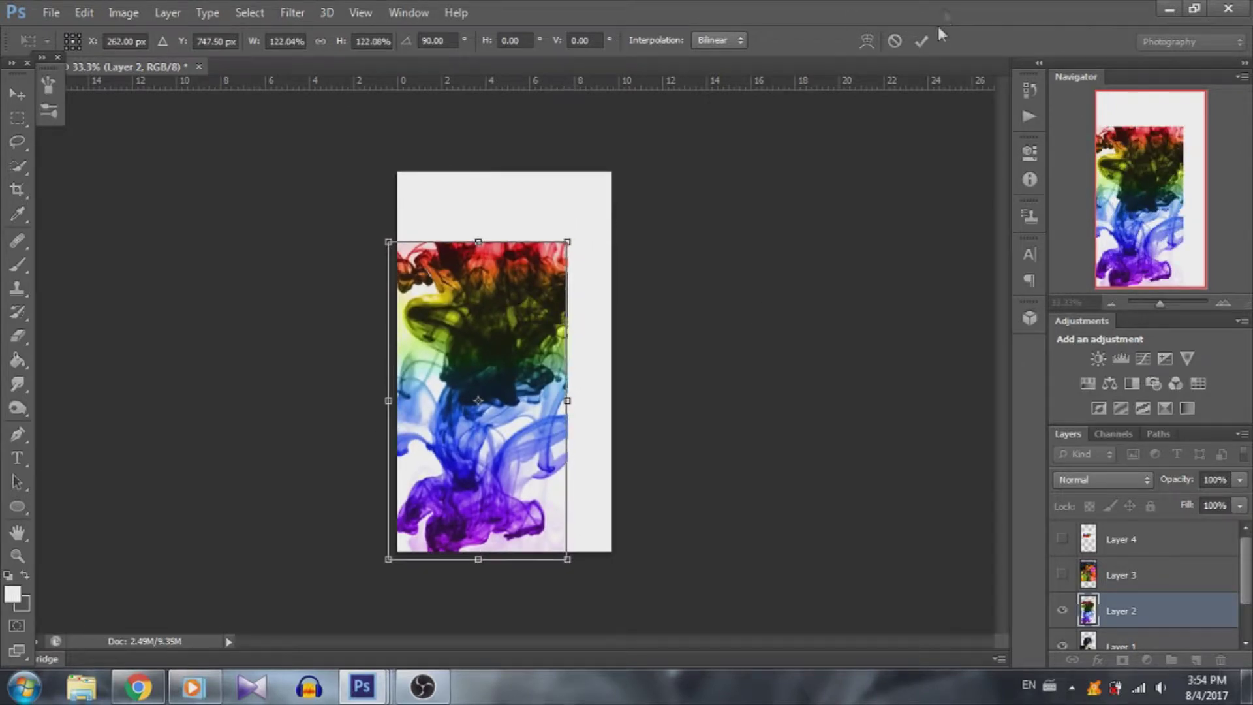
left_click(920, 40)
- Delete the orange ink layer and bring the colourful smoke layer back into view
scroll(635, 313, "up", 1)
scroll(634, 313, "down", 2)
scroll(1070, 623, "down", 1)
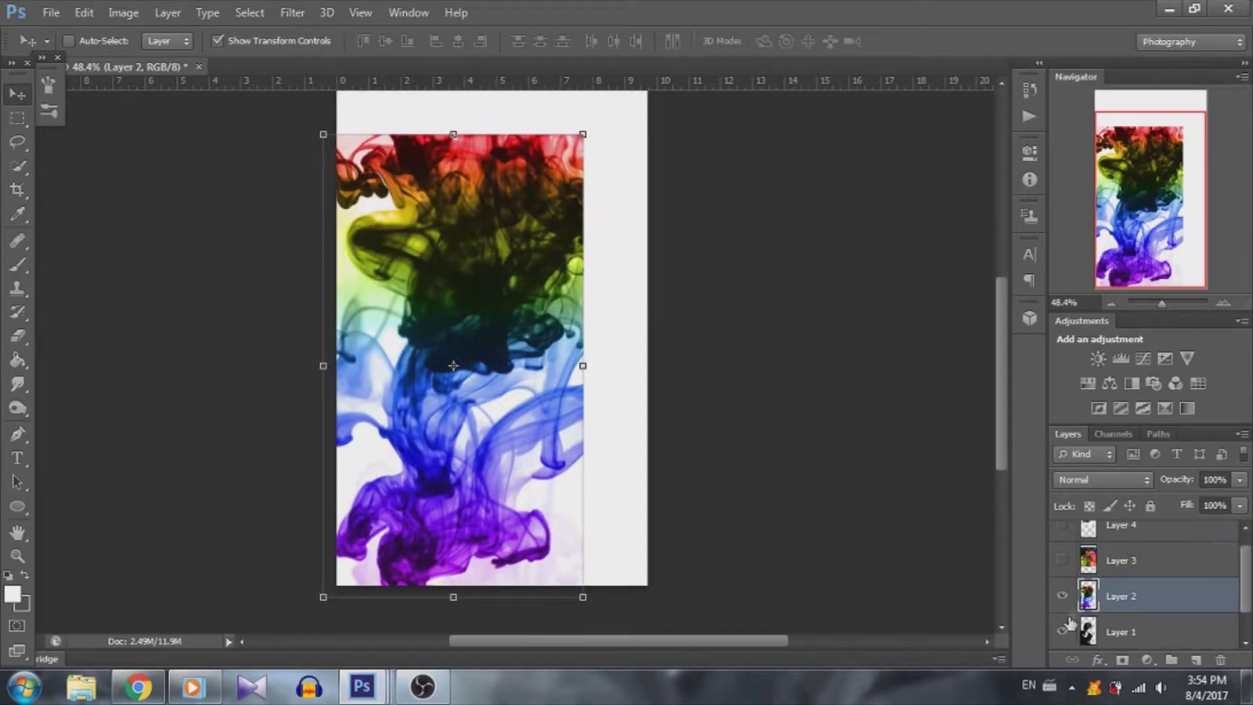
scroll(1068, 620, "up", 1)
left_click(1062, 610)
left_click(1062, 574)
left_click(1129, 574)
scroll(639, 333, "down", 1)
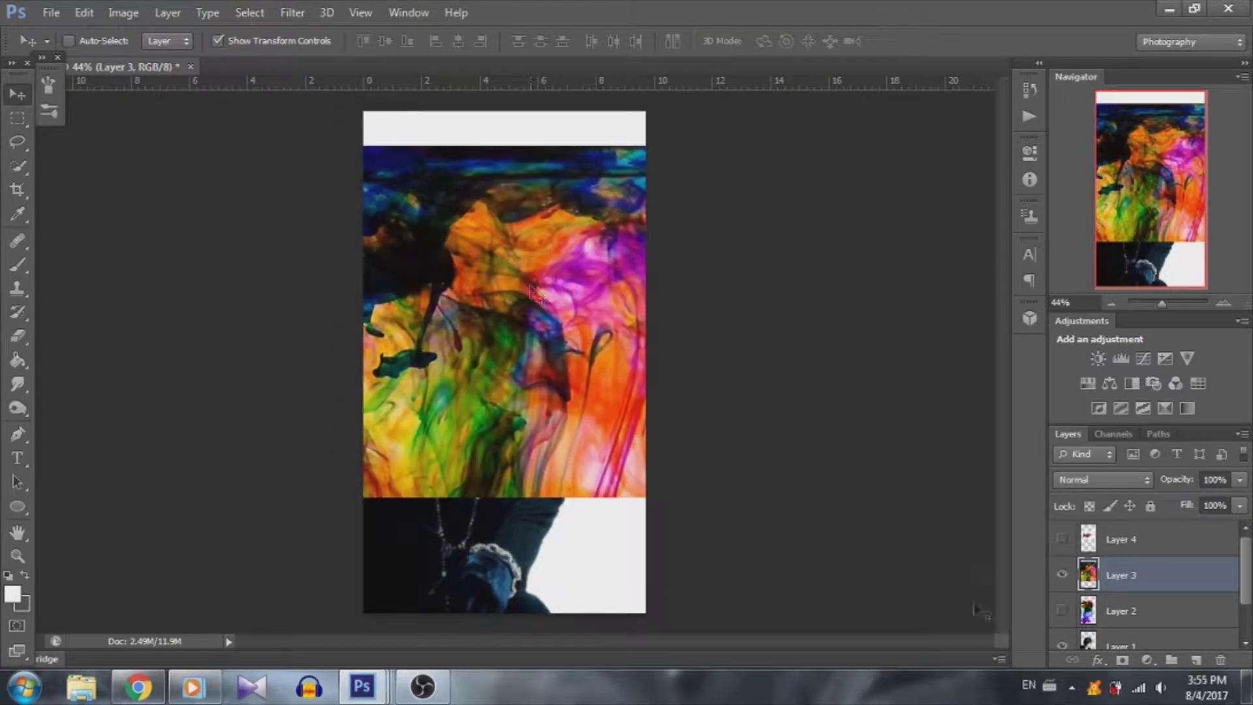
right_click(1129, 574)
left_click(783, 90)
left_click(553, 269)
left_click(1062, 539)
key("ctrl+t")
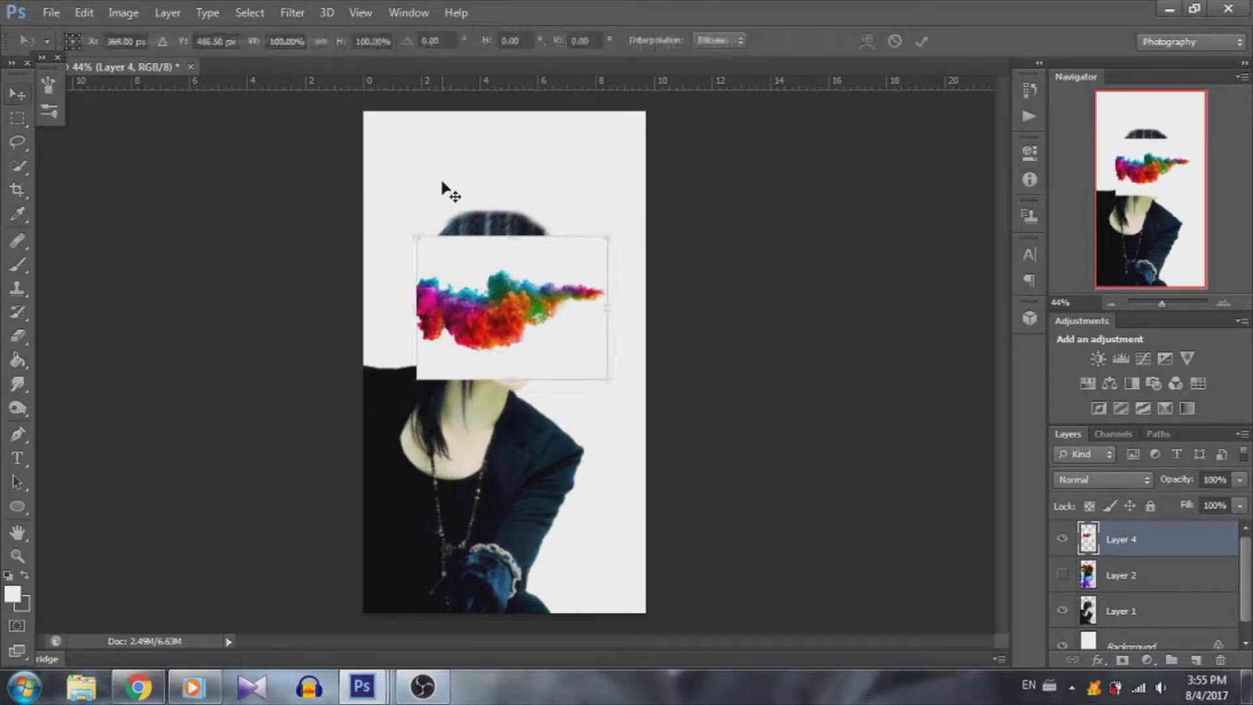
- Rotate the colourful smoke 90° and scale it about 242% to fill the canvas
left_click_drag(657, 261, 644, 368)
left_click_drag(522, 293, 489, 398)
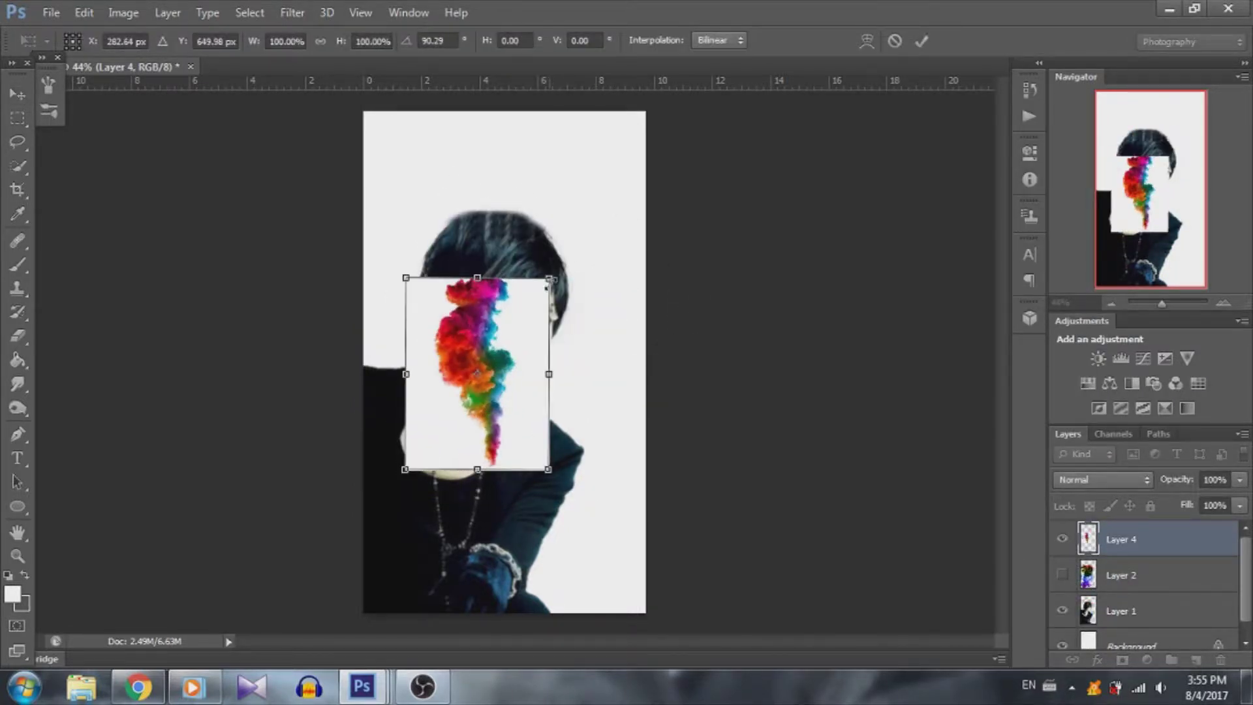
left_click_drag(583, 271, 642, 193)
left_click_drag(405, 469, 321, 616)
left_click_drag(457, 424, 532, 475)
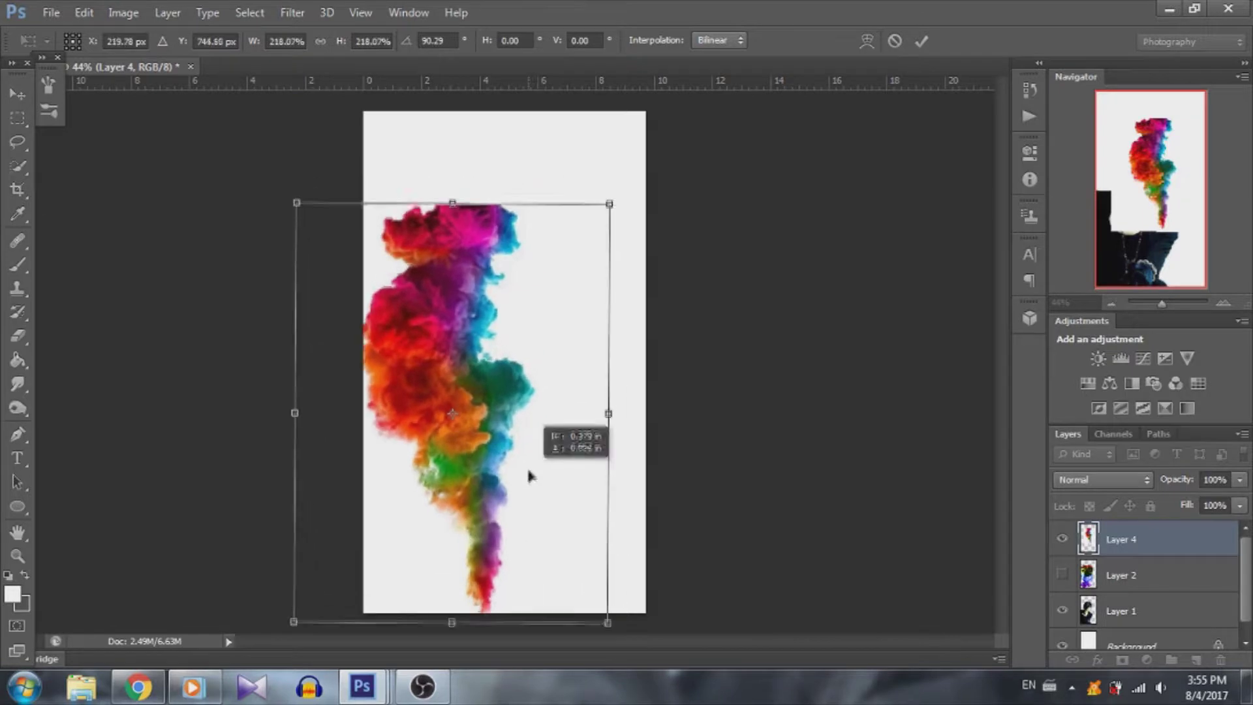
left_click_drag(615, 214, 650, 171)
key("Return")
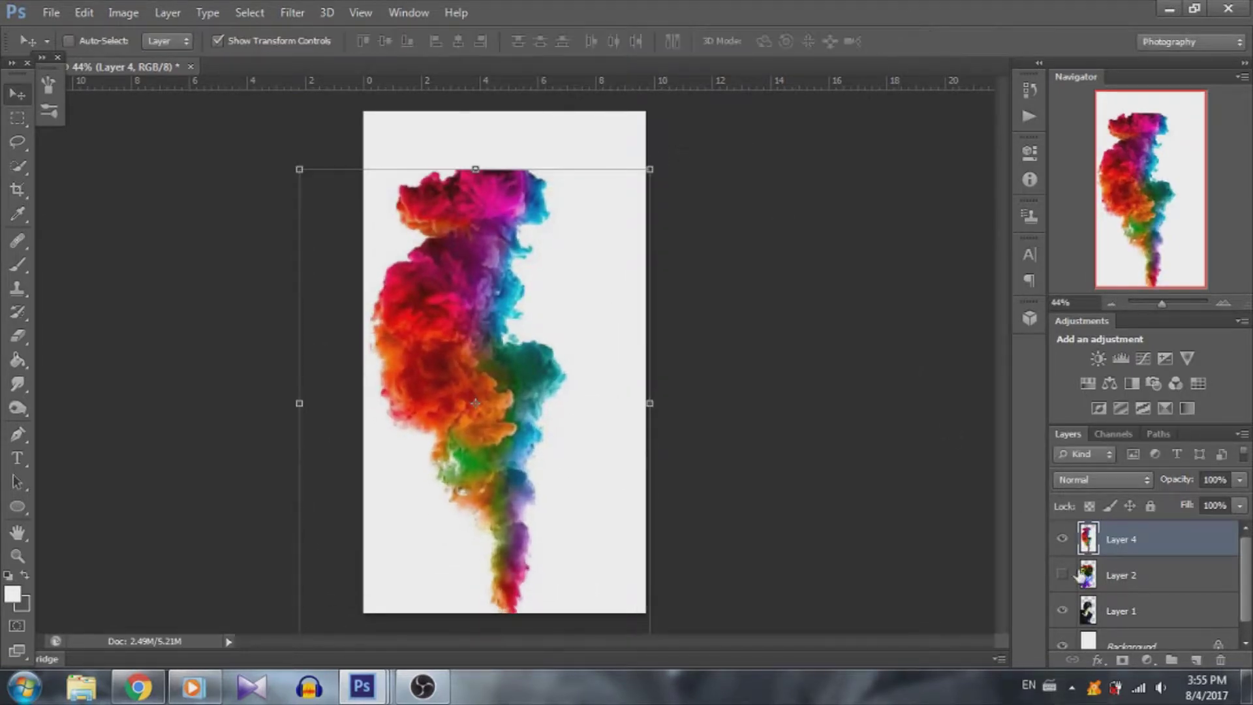
- Delete the rainbow ink layer, stack the portrait above the smoke, and hide the smoke
left_click(1064, 550)
left_click(1063, 550)
right_click(1101, 587)
left_click(933, 76)
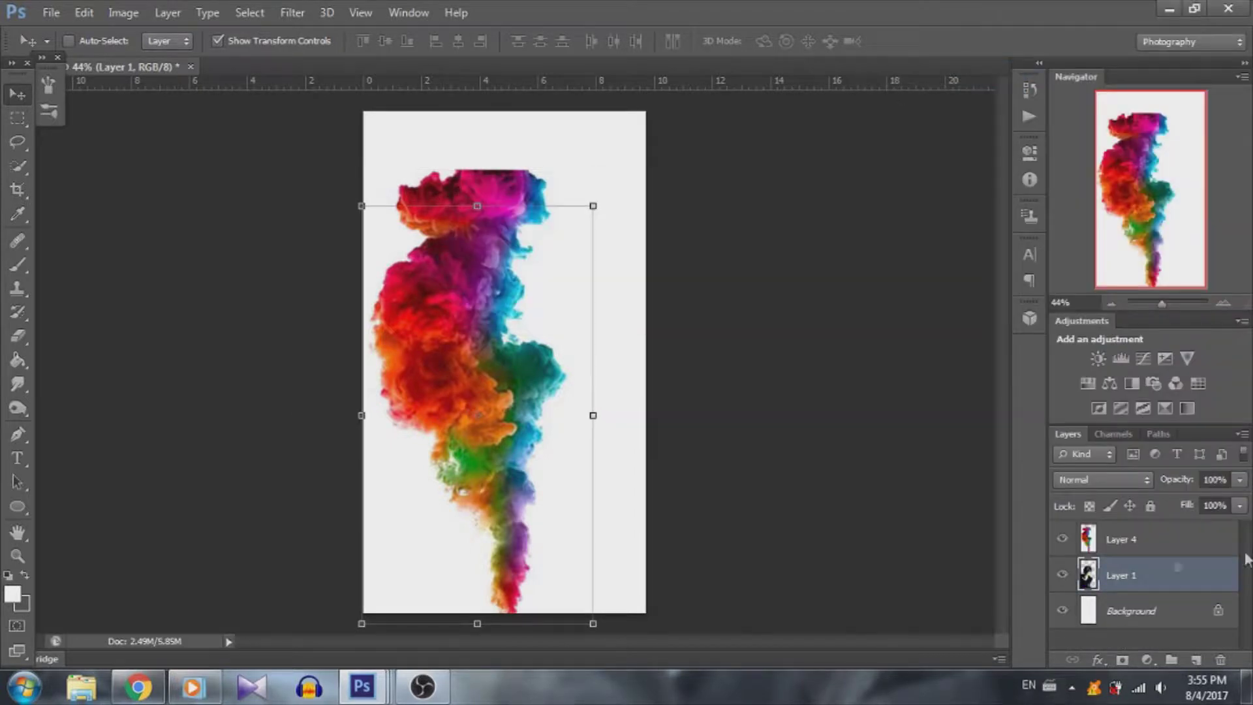
left_click_drag(1178, 582, 1168, 531)
left_click(1061, 574)
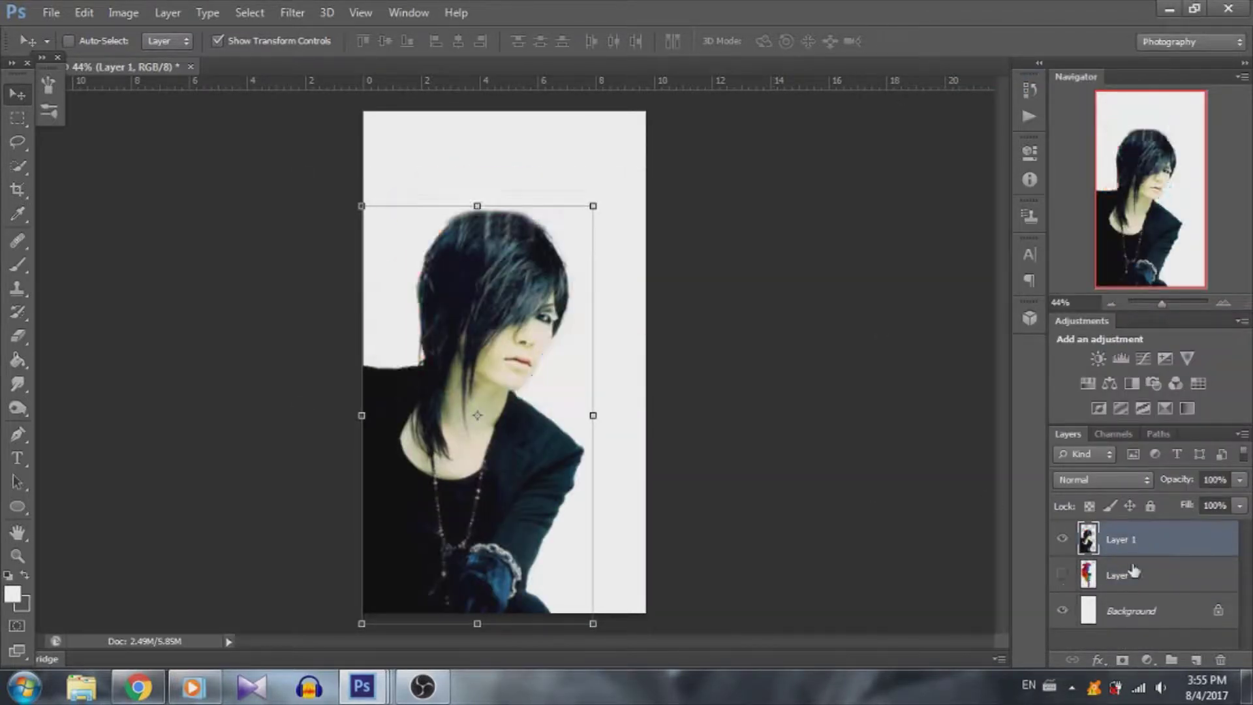
- Select the whole portrait layer and copy it
left_click(1119, 539)
left_click(249, 13)
left_click(260, 33)
left_click(83, 12)
left_click(105, 119)
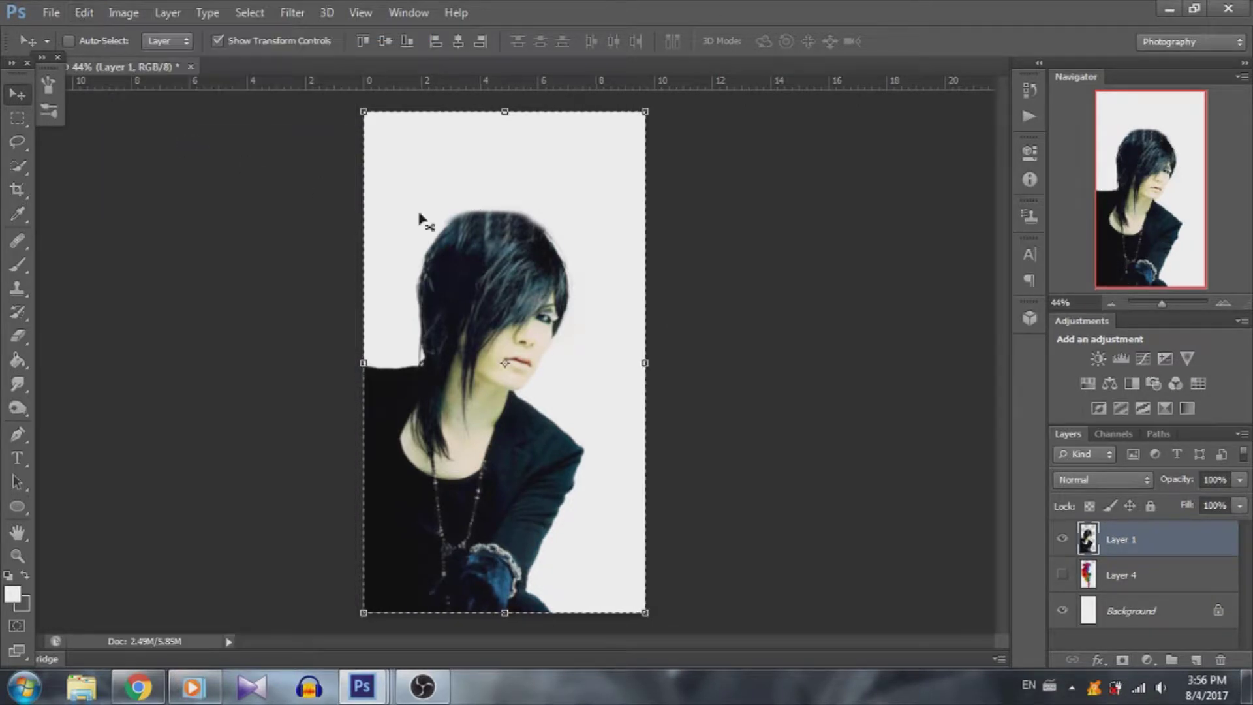
- Add a layer mask to the smoke and paste the portrait in place into it
left_click(1135, 577)
left_click(1122, 660)
left_click(1062, 574)
left_click(1120, 576, "alt")
left_click(83, 13)
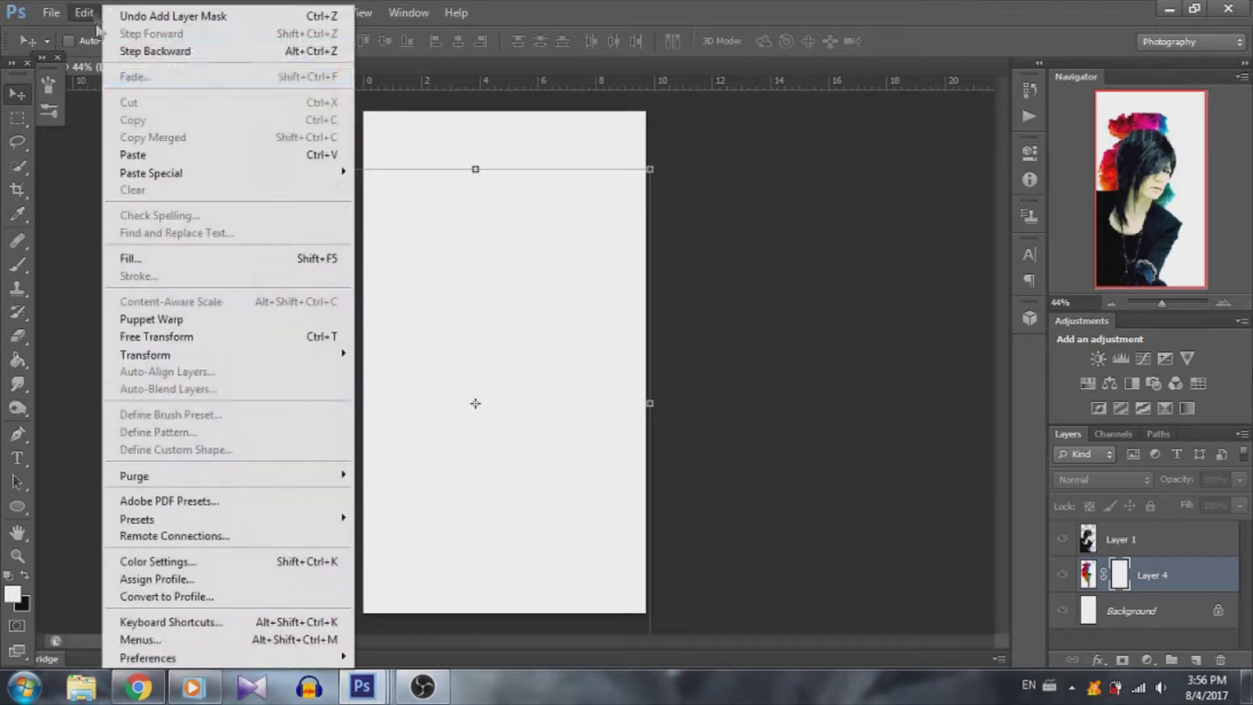
left_click(378, 178)
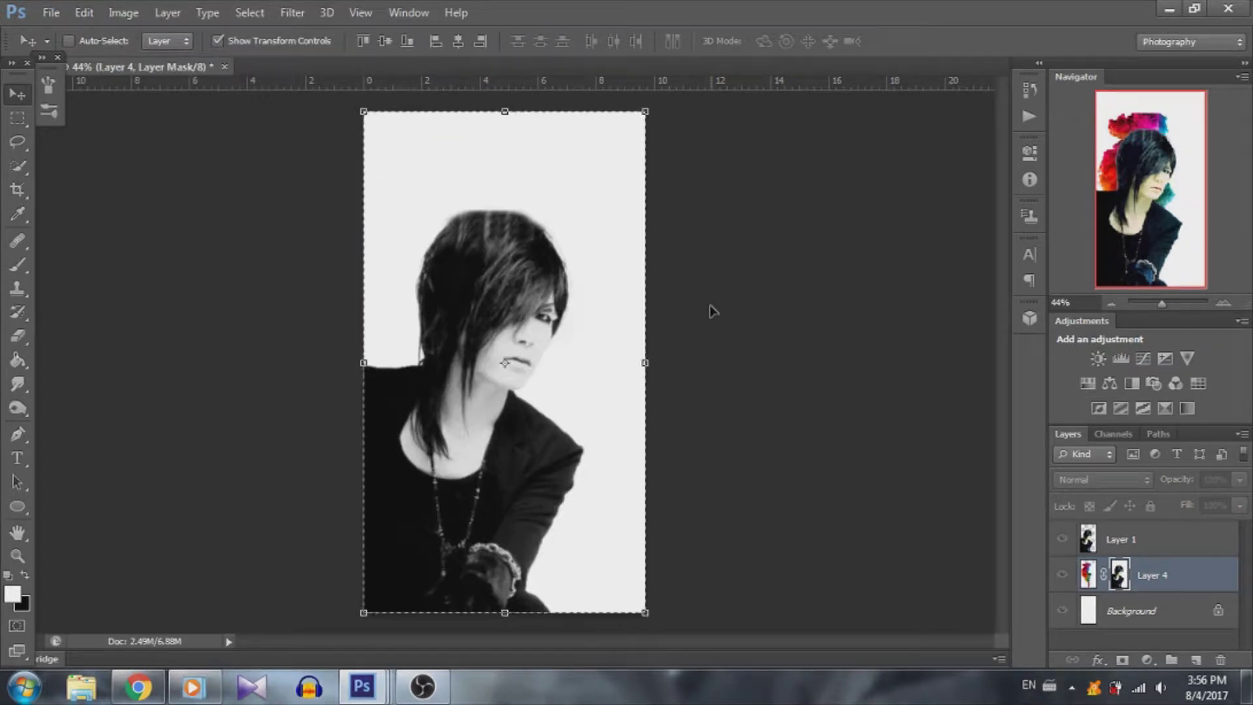
- Apply a steep Curves adjustment to the mask, pushing darks to black and lights to white
left_click(123, 12)
mouse_move(150, 59)
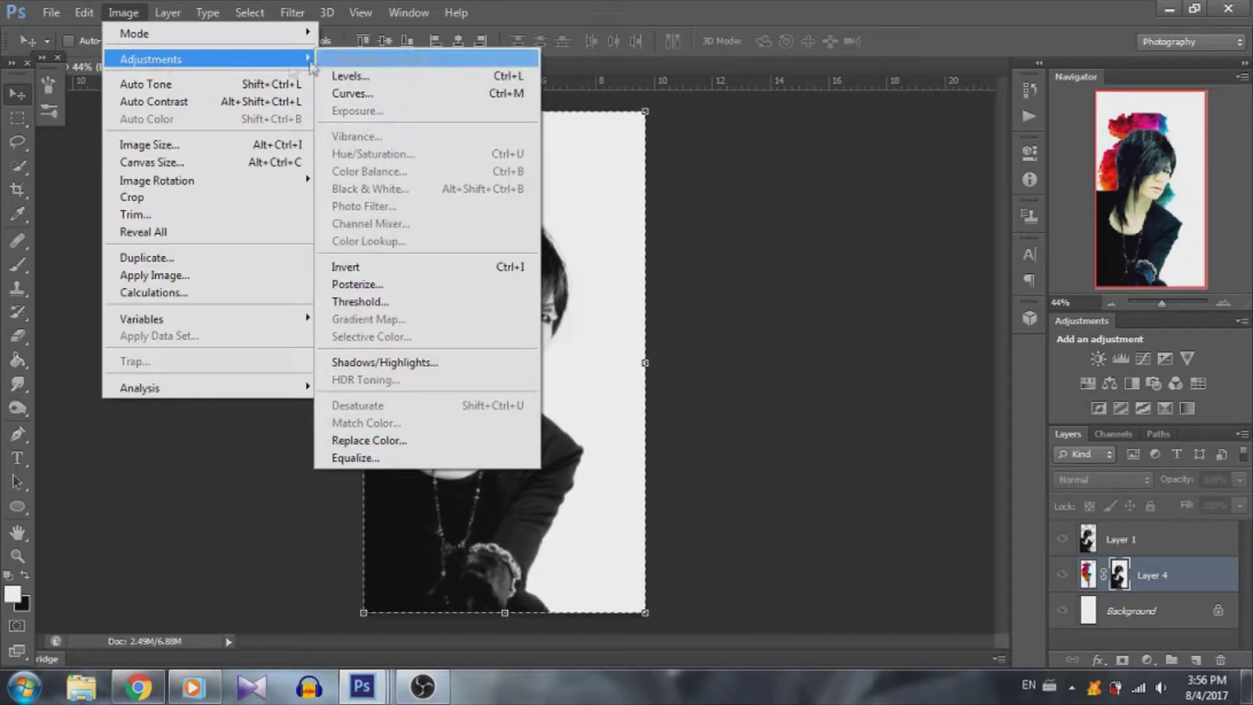
left_click(561, 98)
left_click_drag(774, 372, 901, 371)
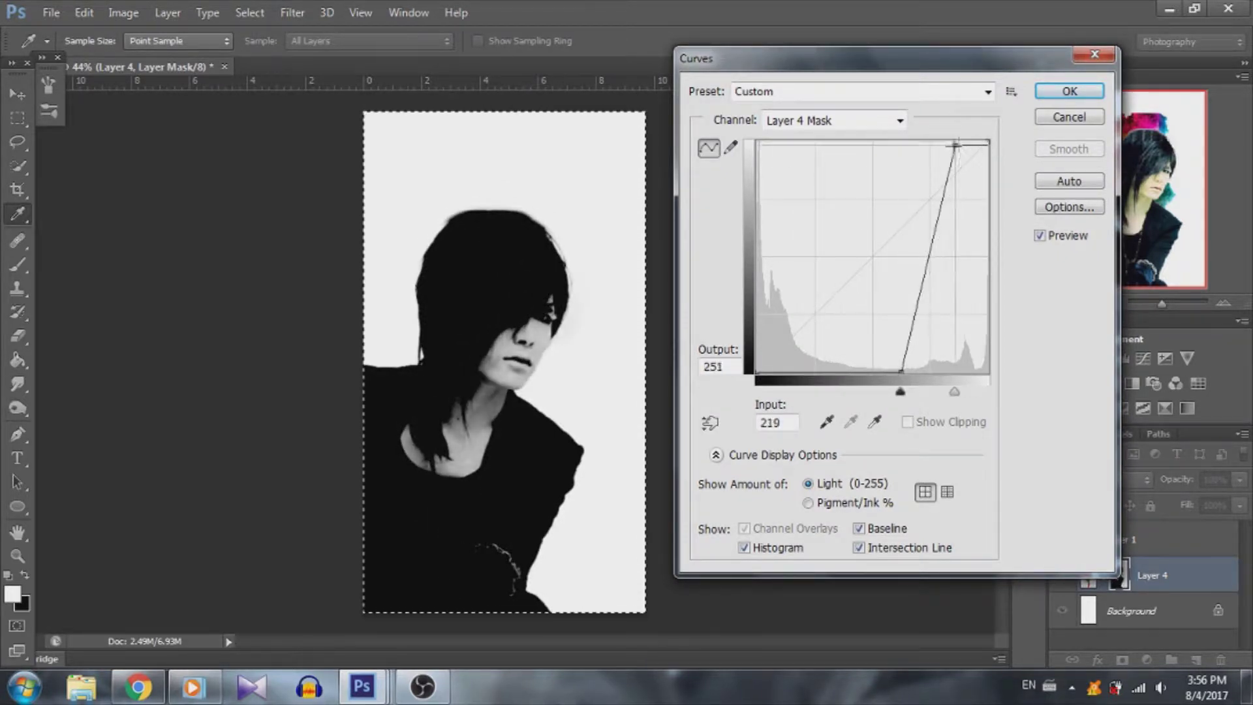
left_click_drag(955, 145, 936, 140)
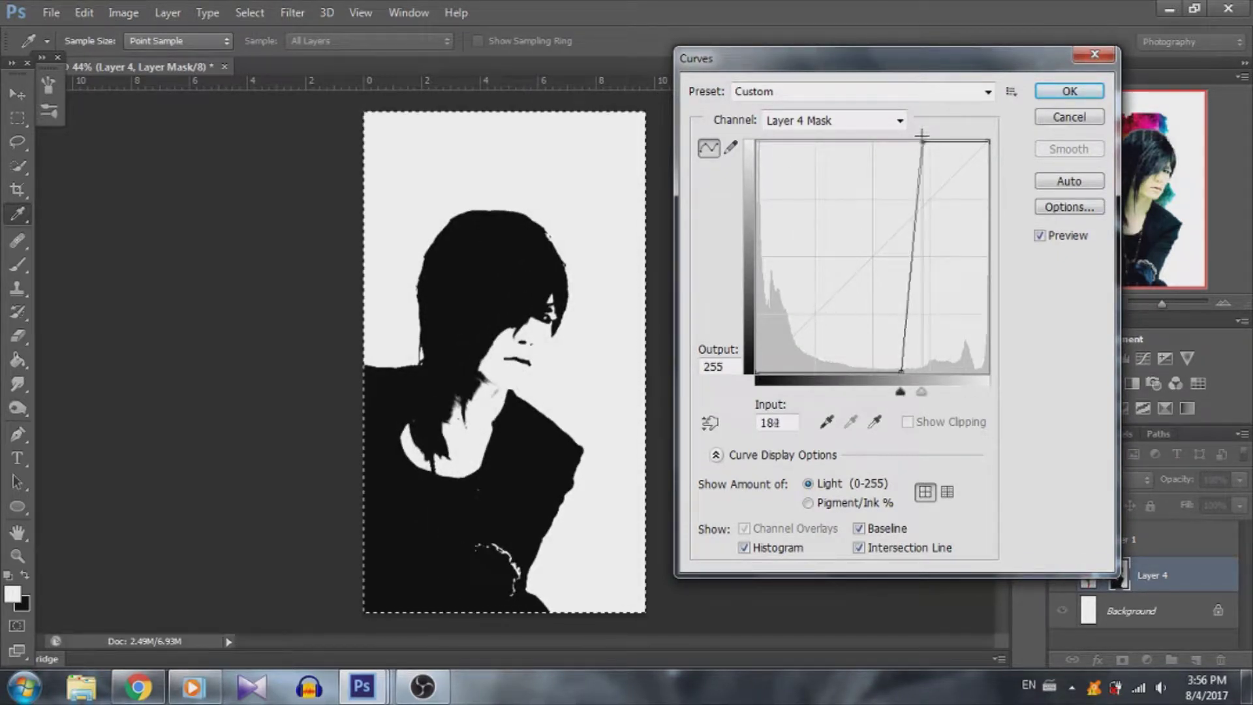
key("Return")
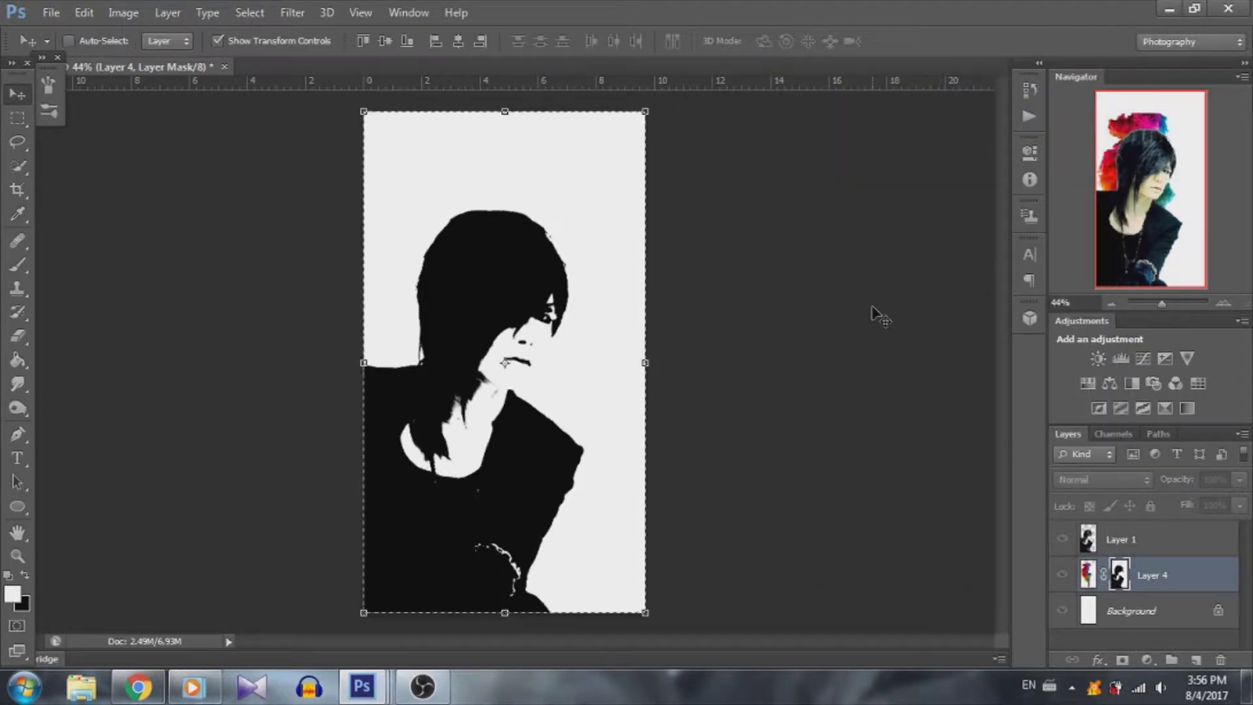
- Invert the mask and hide the portrait layer to reveal the smoke silhouette
left_click(124, 12)
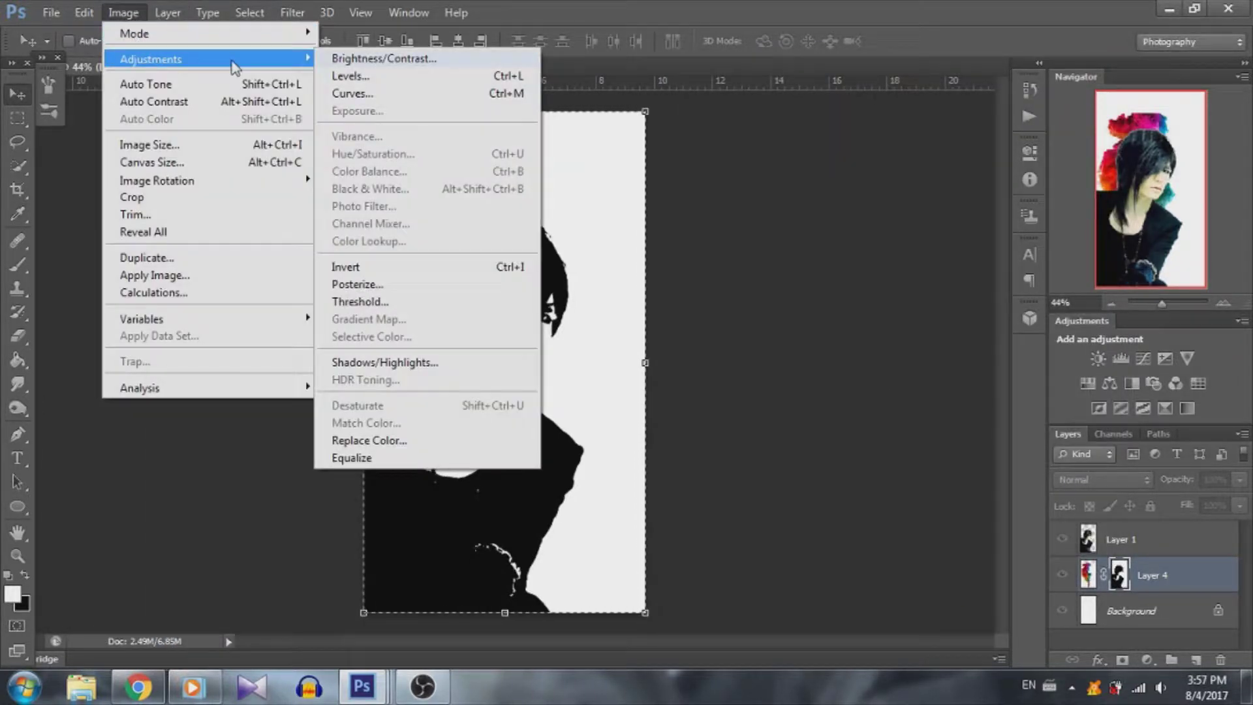
left_click(450, 266)
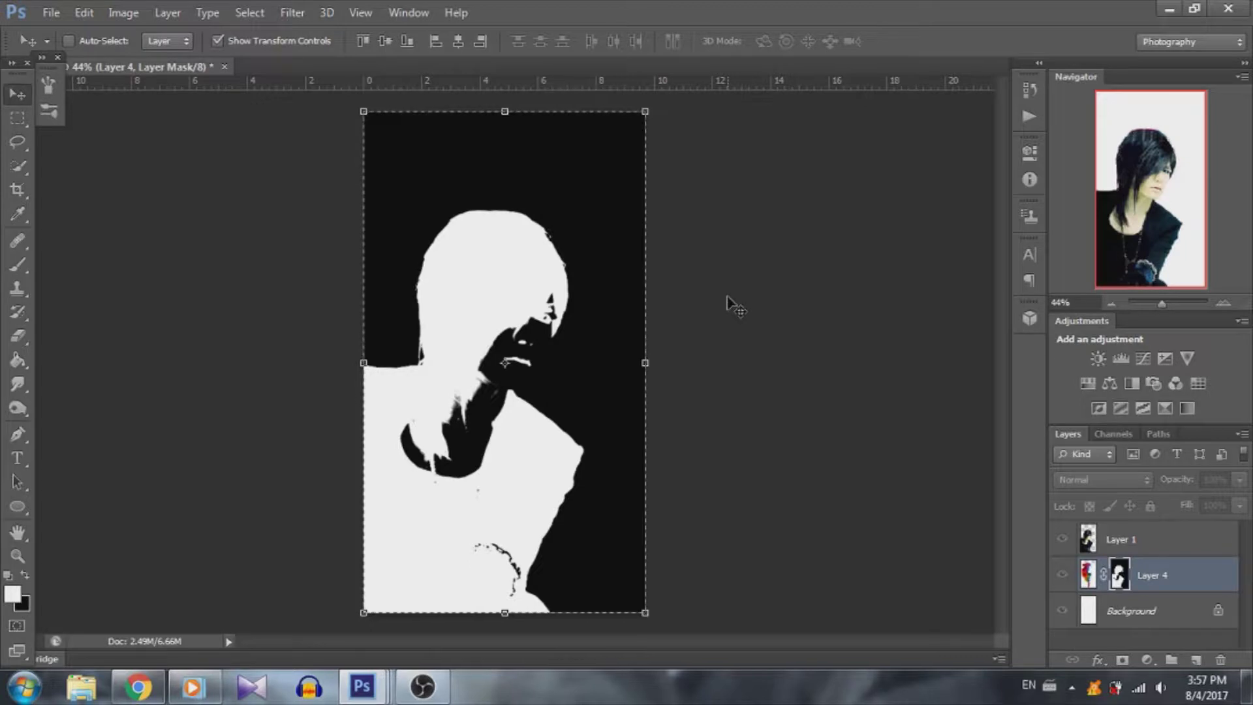
key("ctrl+2")
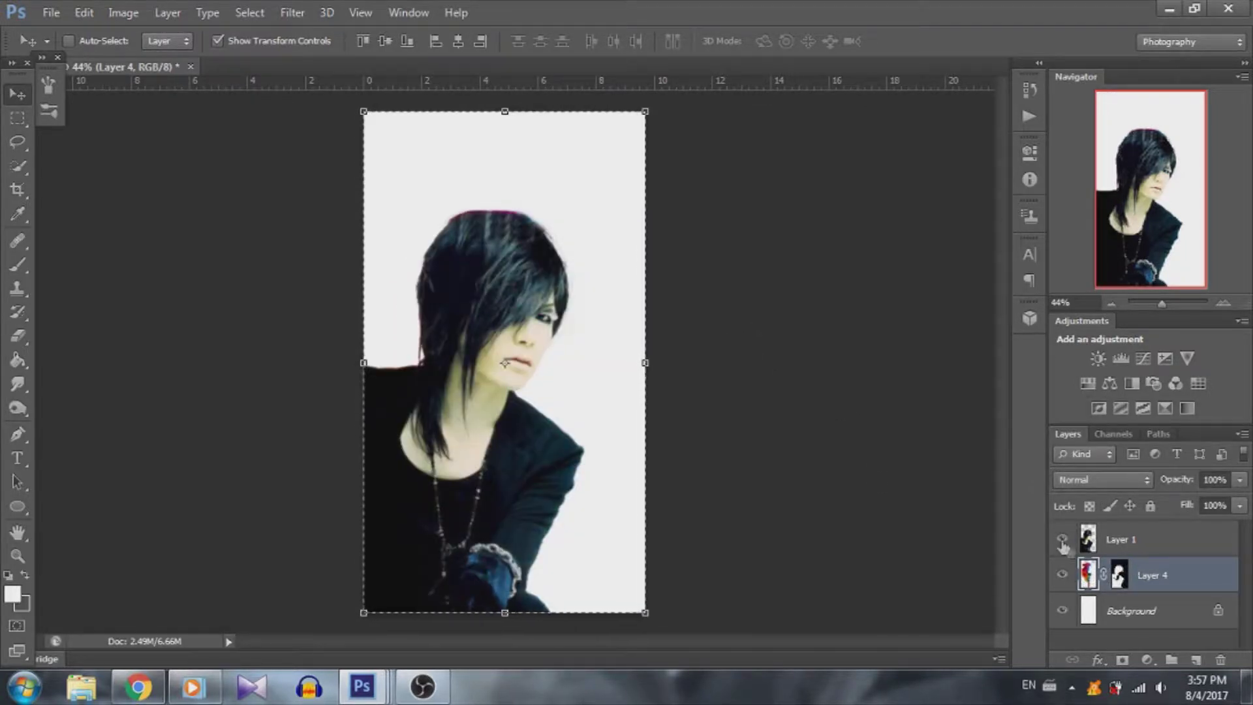
left_click(1062, 539)
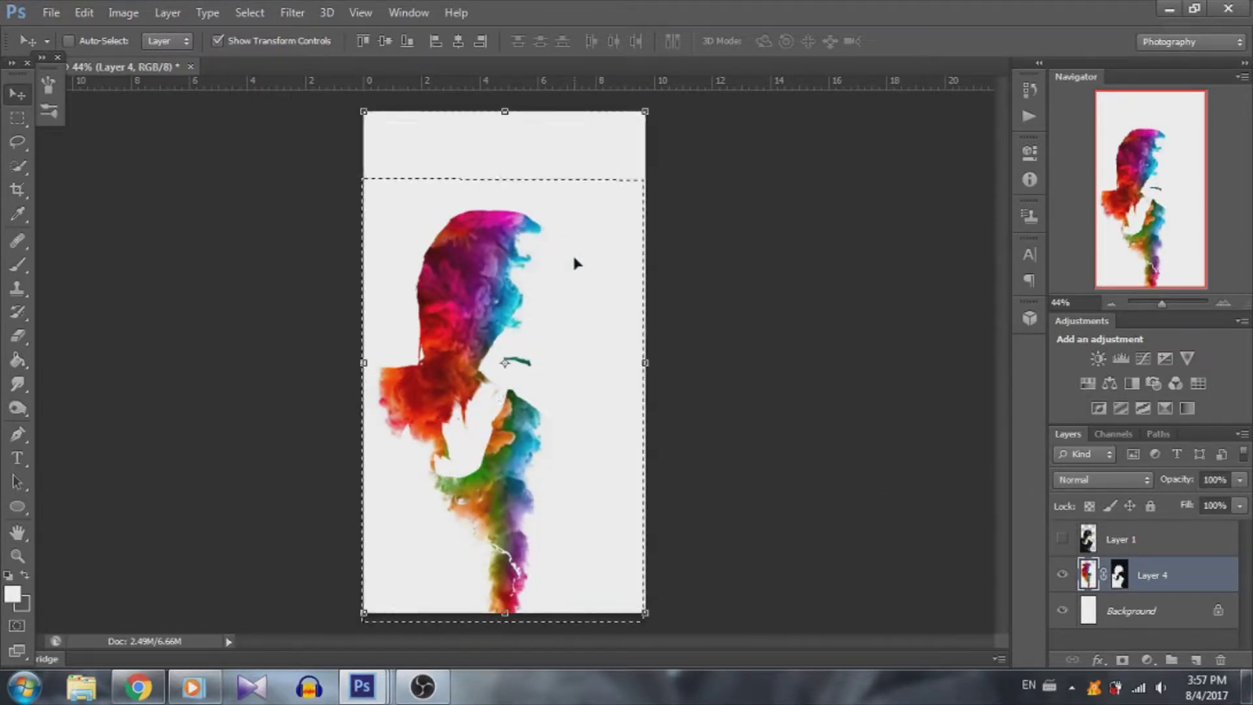
key("h")
double_click(1094, 574)
key("Escape")
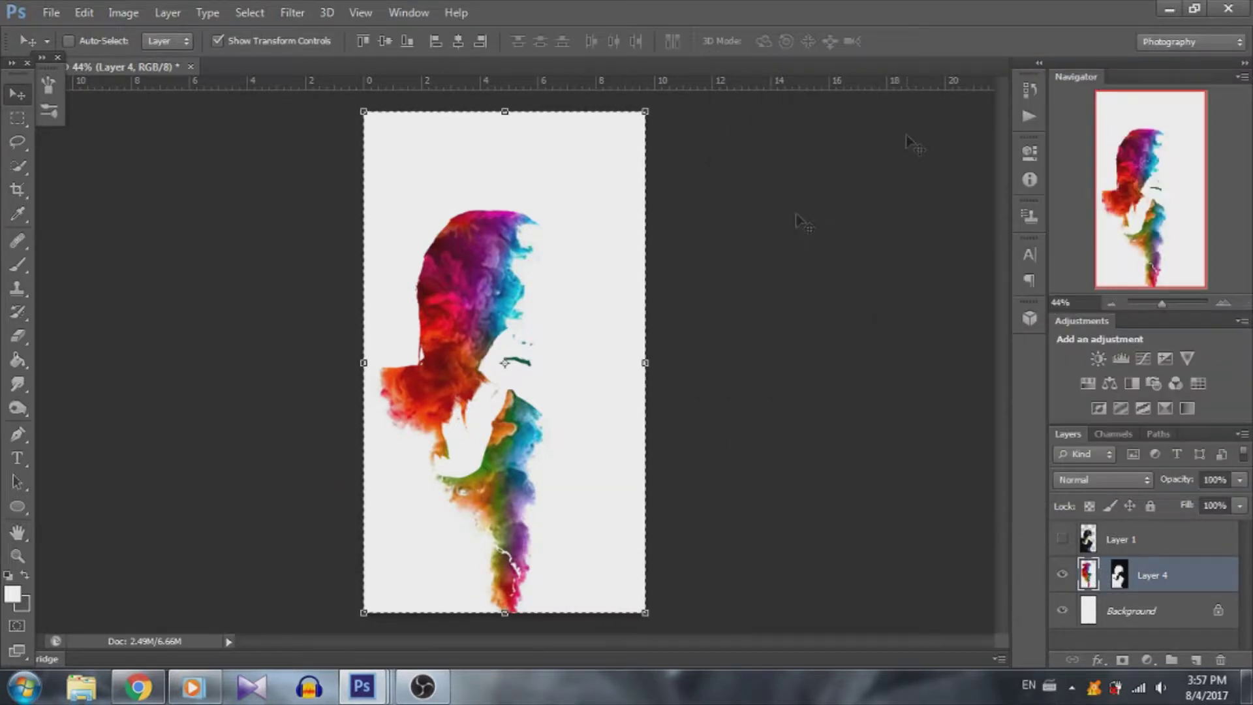
- Rotate the smoke inside the silhouette mask and enlarge it to about 129%
left_click_drag(505, 363, 496, 461)
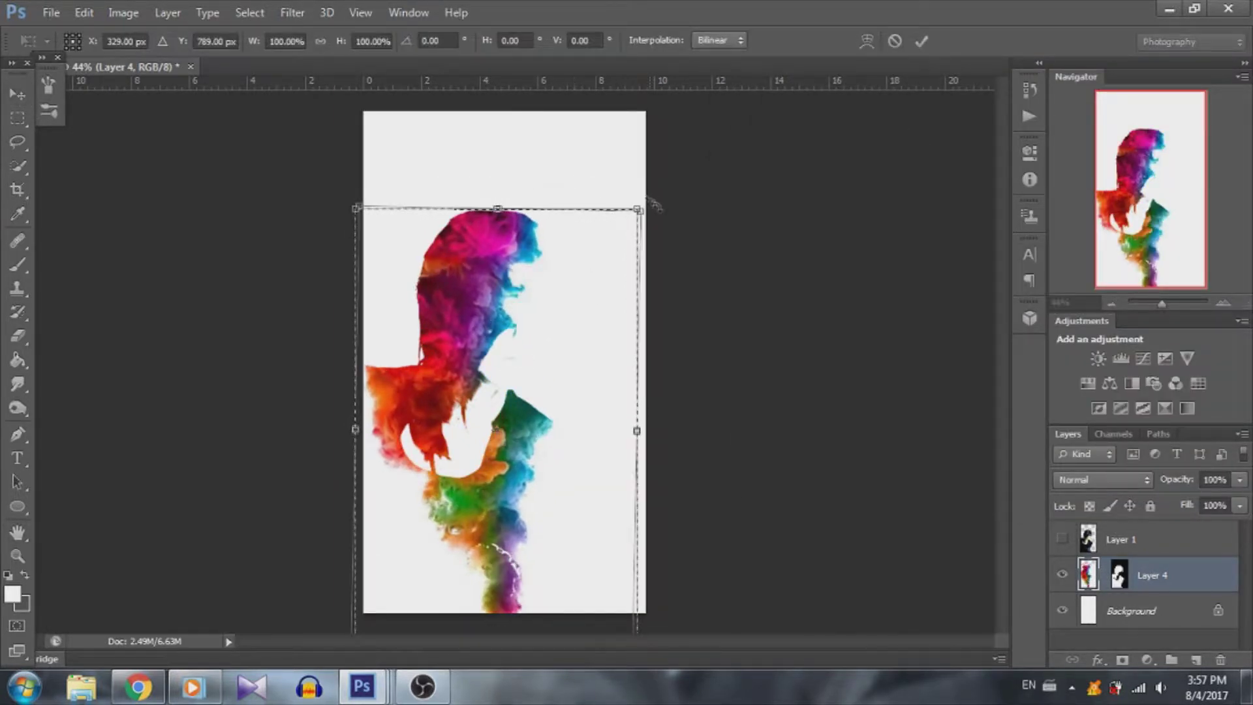
left_click_drag(651, 201, 747, 339)
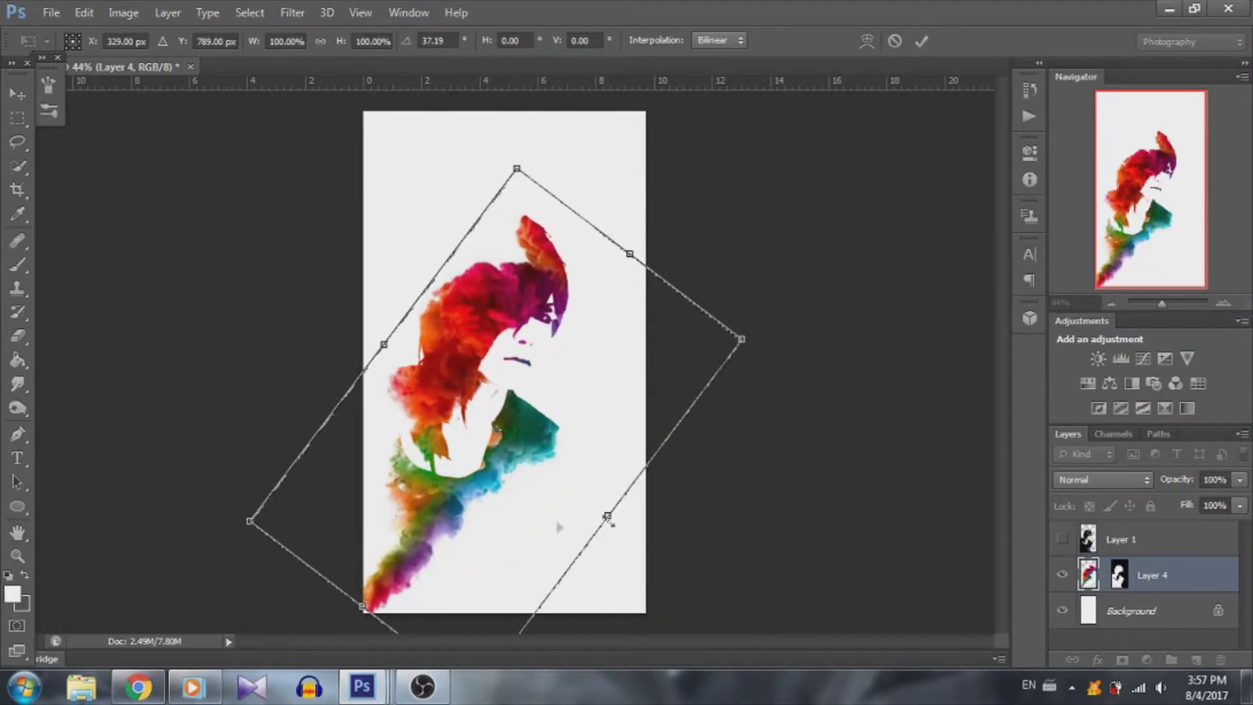
mouse_move(744, 341)
left_mouse_down()
mouse_move(594, 287)
mouse_move(614, 292)
left_mouse_up()
mouse_move(541, 280)
left_mouse_down()
mouse_move(520, 257)
mouse_move(523, 238)
left_mouse_up()
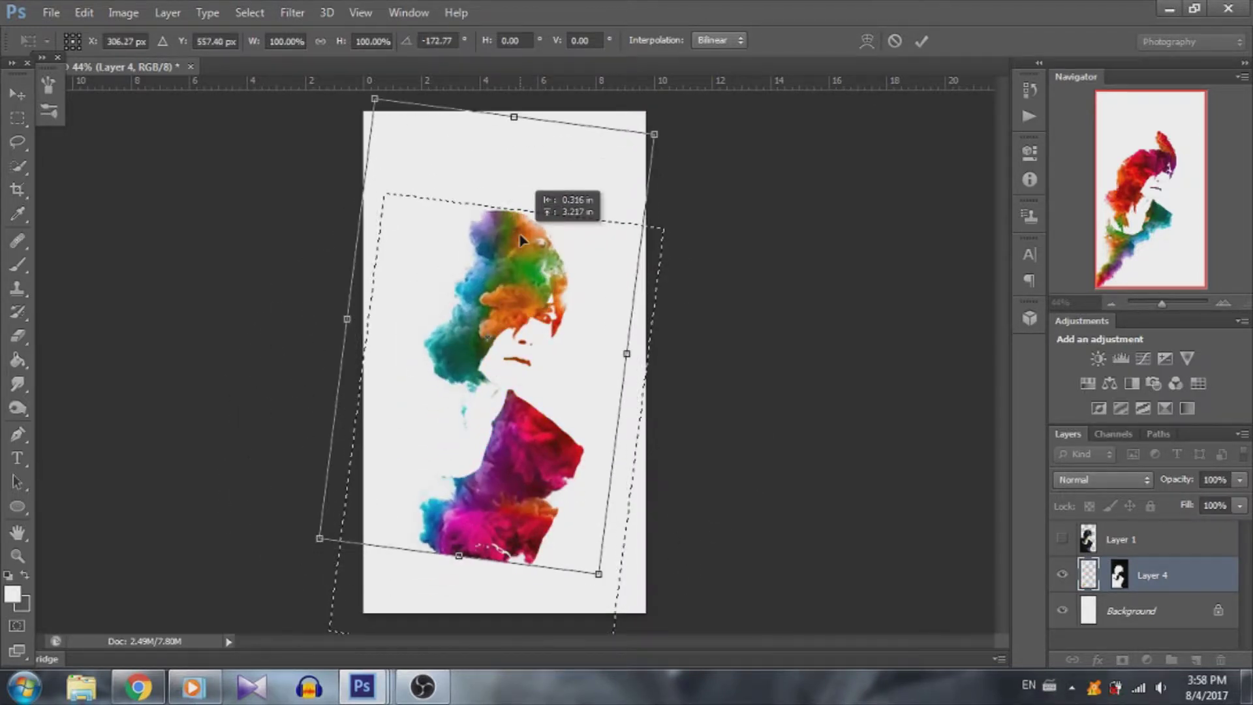
left_click_drag(287, 525, 330, 517)
left_click_drag(514, 318, 543, 322)
mouse_move(718, 105)
left_mouse_down()
mouse_move(752, 311)
mouse_move(600, 505)
mouse_move(571, 605)
mouse_move(525, 627)
left_mouse_up()
mouse_move(333, 581)
left_mouse_down()
mouse_move(238, 448)
mouse_move(190, 344)
left_mouse_up()
left_click_drag(649, 303, 660, 330)
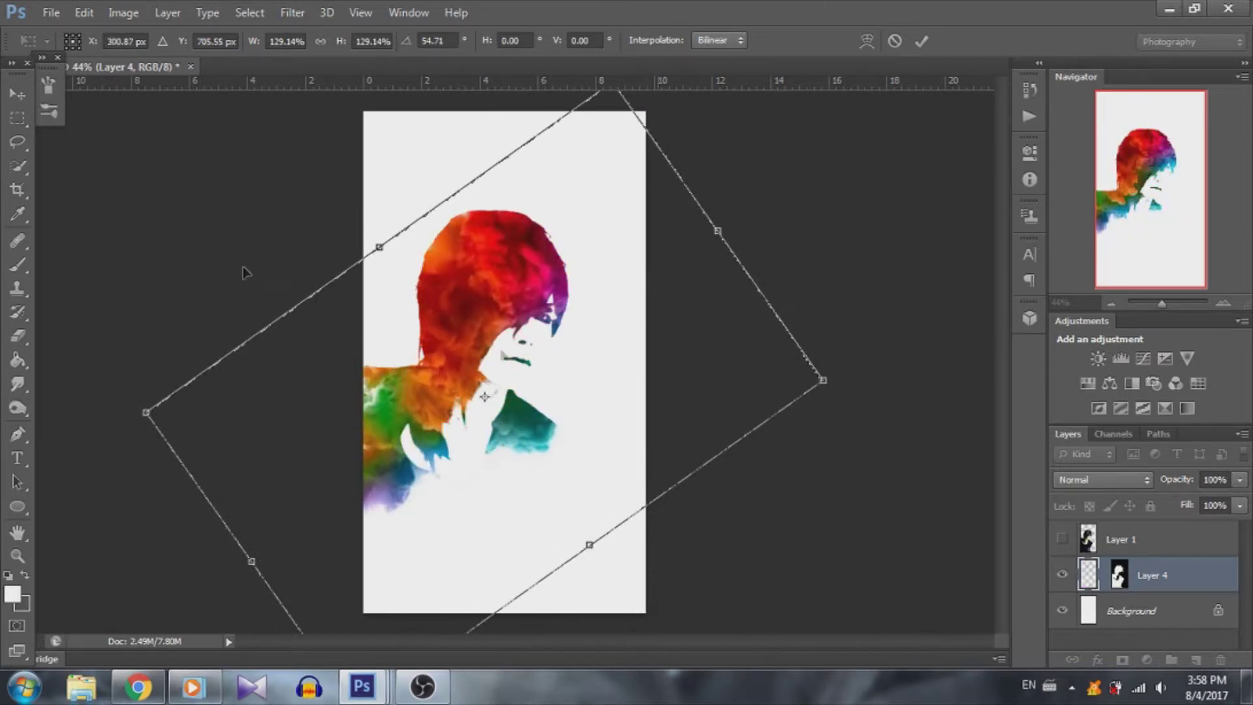
scroll(608, 282, "down", 2)
mouse_move(814, 399)
left_mouse_down()
mouse_move(808, 413)
mouse_move(679, 168)
mouse_move(807, 201)
mouse_move(704, 449)
mouse_move(581, 492)
left_mouse_up()
left_click_drag(606, 127, 621, 111)
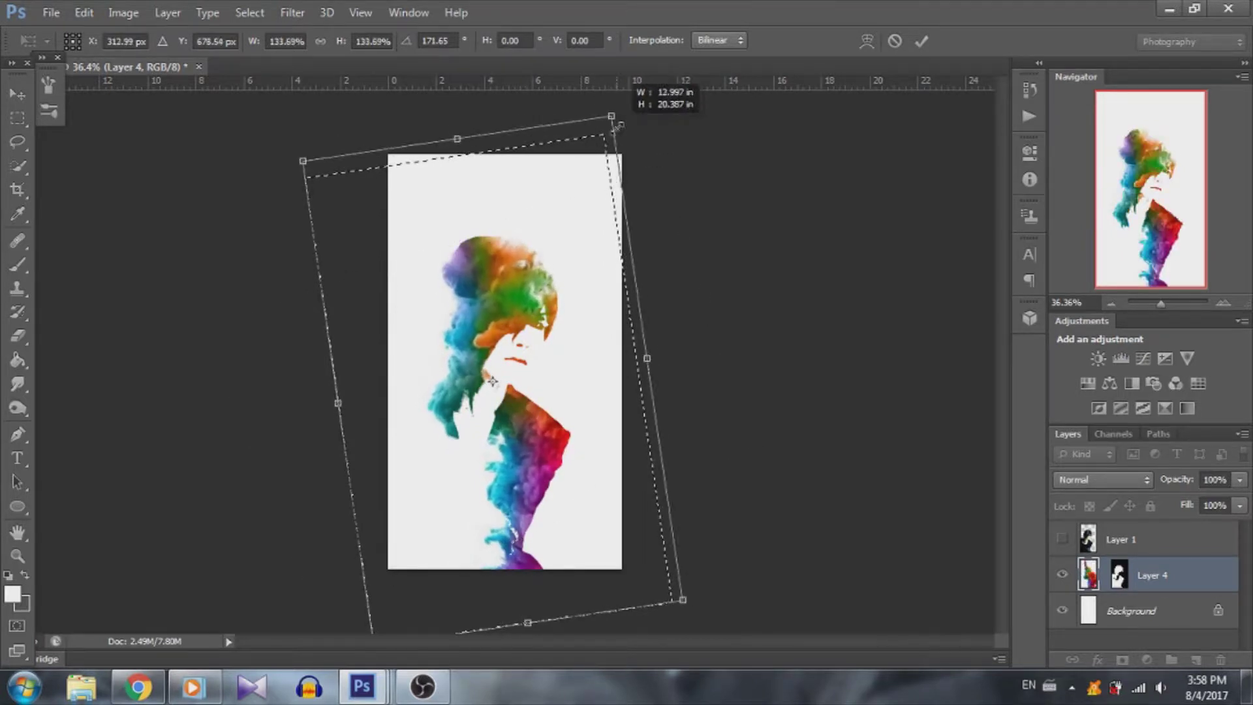
left_click_drag(522, 334, 524, 316)
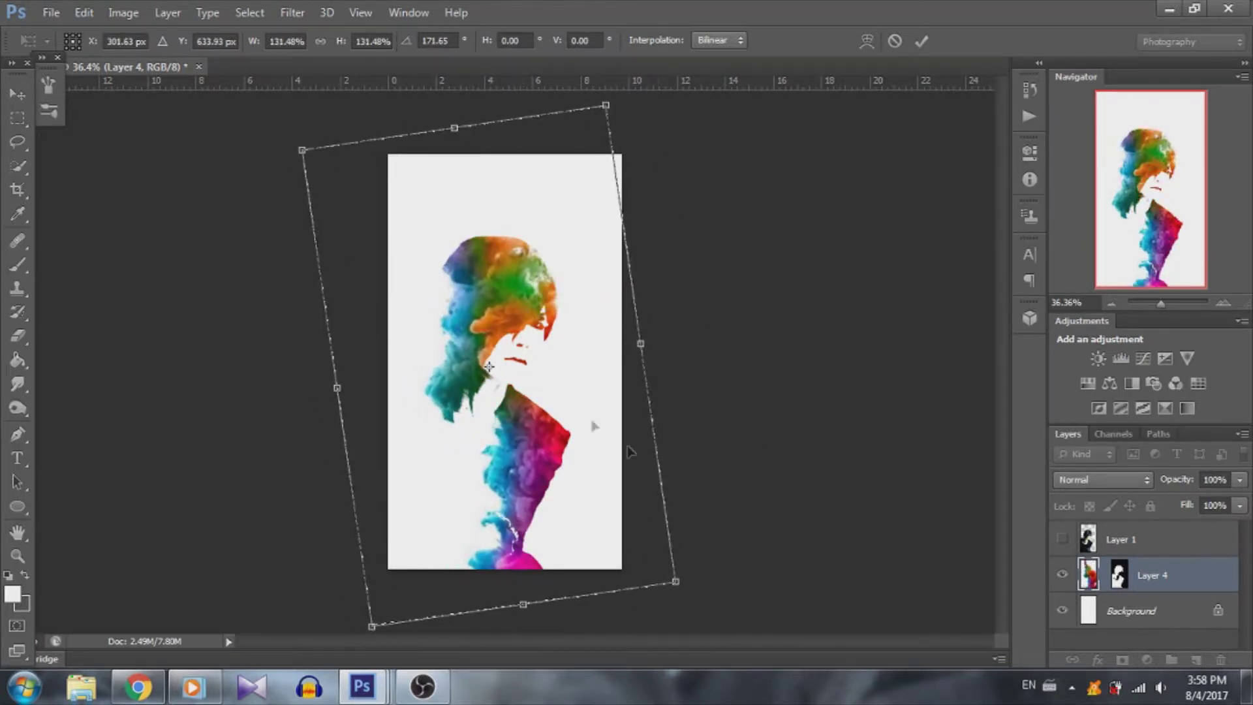
- Rework the smoke's scale to about 117% and its rotation toward about 175°
key("ctrl+minus")
mouse_move(660, 562)
left_mouse_down()
mouse_move(645, 504)
mouse_move(392, 495)
mouse_move(551, 278)
mouse_move(552, 179)
mouse_move(558, 285)
mouse_move(619, 348)
left_mouse_up()
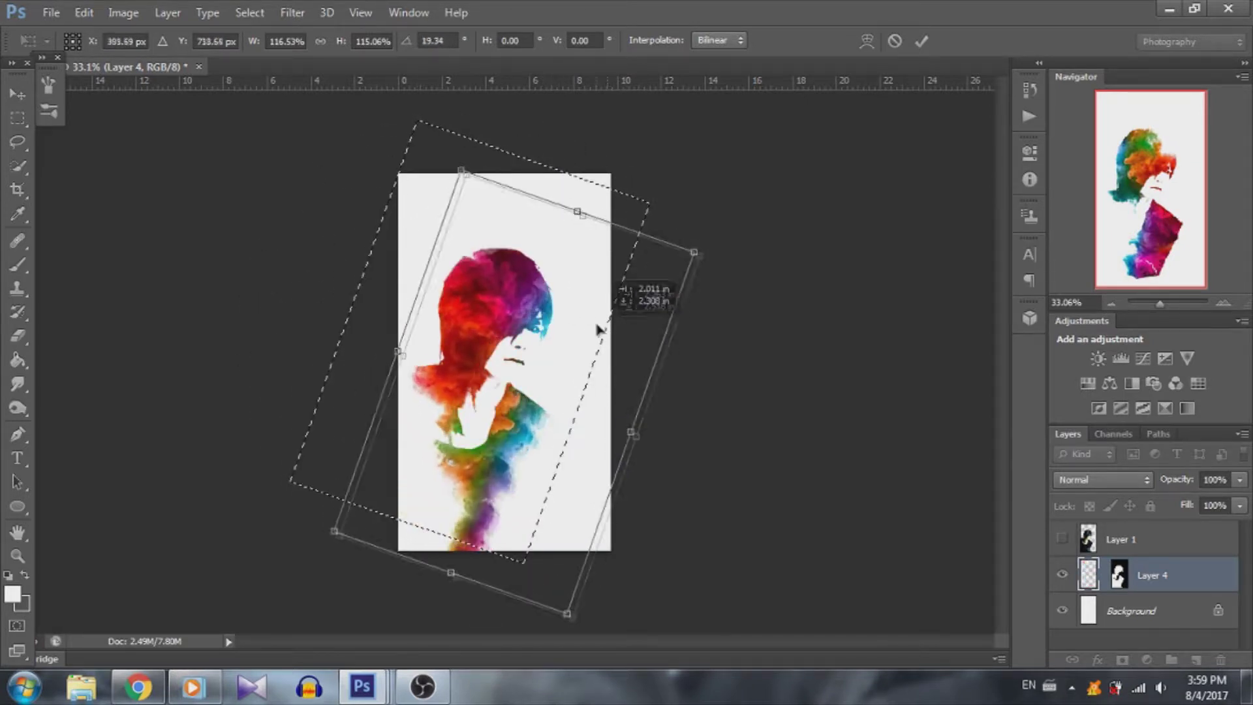
mouse_move(710, 264)
left_mouse_down()
mouse_move(671, 295)
mouse_move(716, 304)
left_mouse_up()
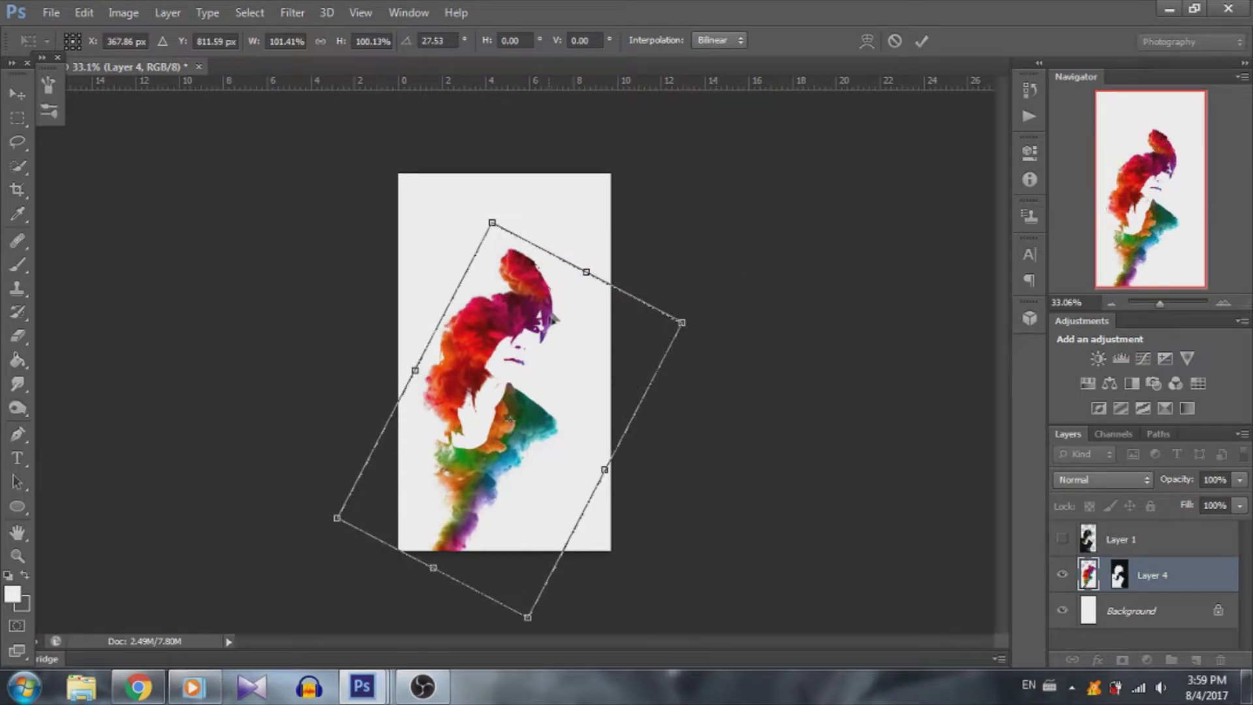
scroll(548, 347, "up", 2)
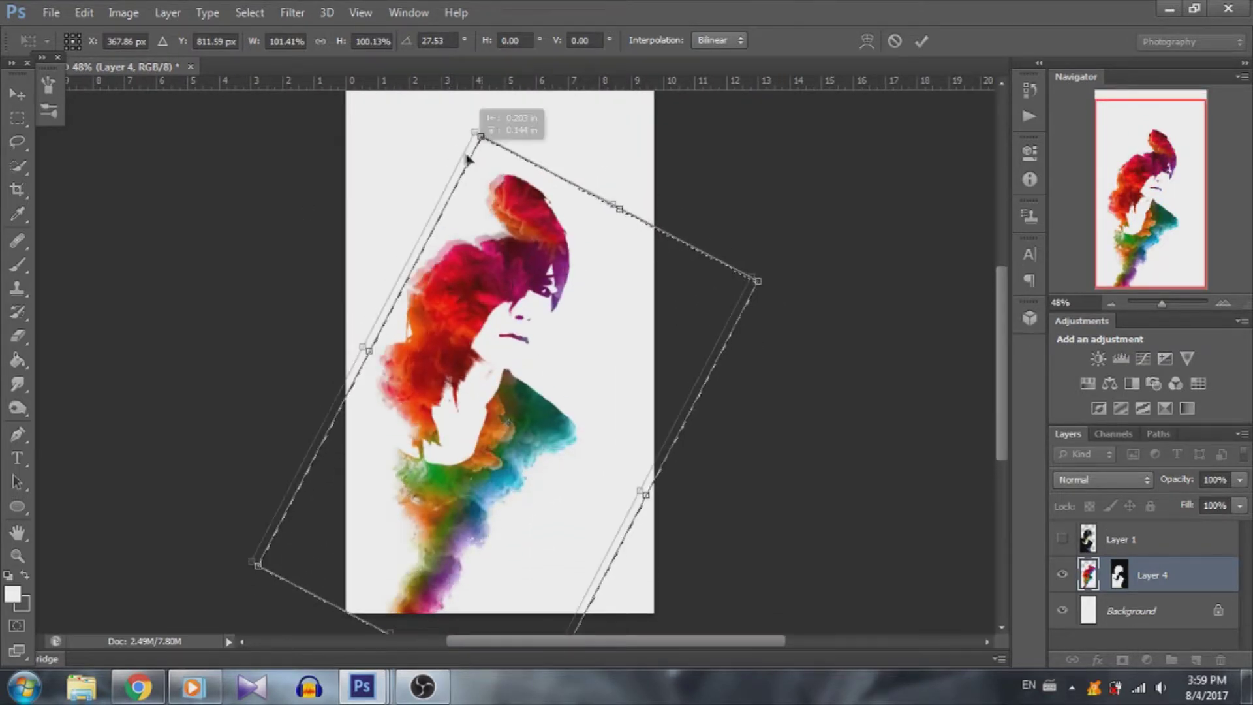
left_click_drag(483, 161, 449, 159)
left_click_drag(742, 267, 773, 274)
scroll(727, 295, "down", 1)
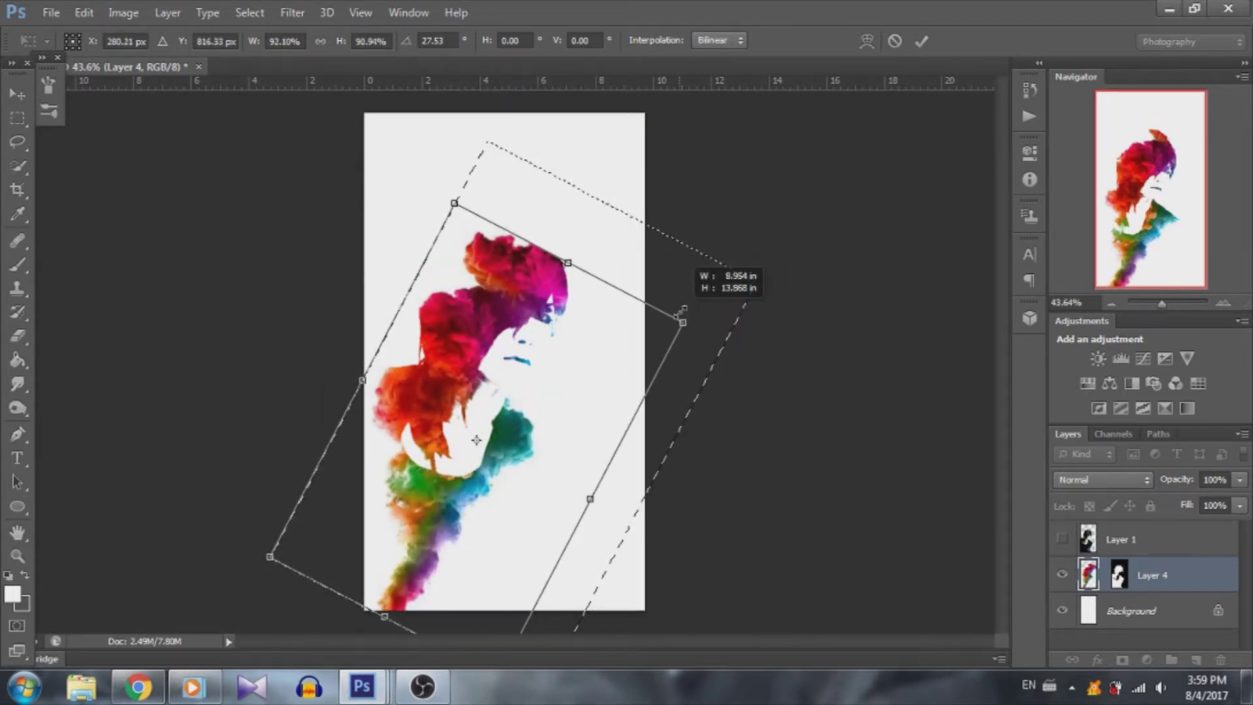
mouse_move(727, 295)
left_mouse_down()
mouse_move(616, 482)
mouse_move(565, 400)
left_mouse_up()
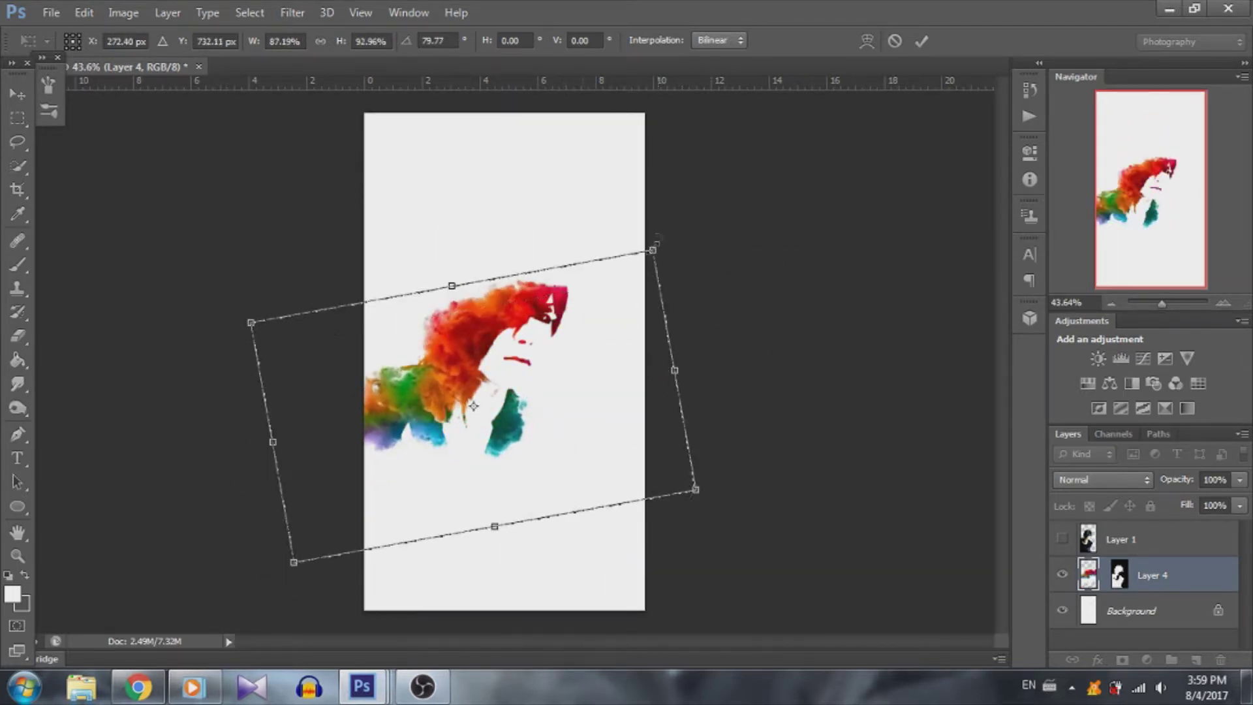
left_click_drag(652, 250, 694, 215)
left_click_drag(629, 322, 595, 333)
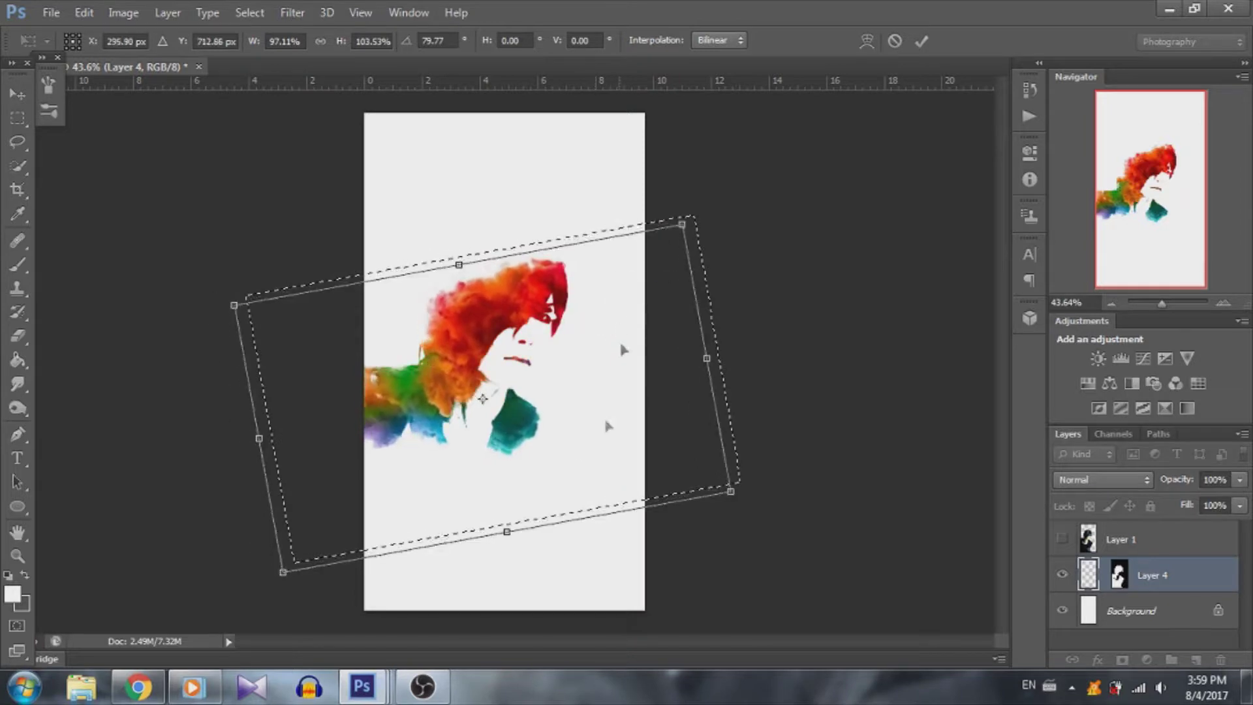
mouse_move(691, 207)
left_mouse_down()
mouse_move(557, 501)
mouse_move(495, 516)
left_mouse_up()
mouse_move(685, 261)
left_mouse_down()
mouse_move(701, 247)
mouse_move(567, 440)
left_mouse_up()
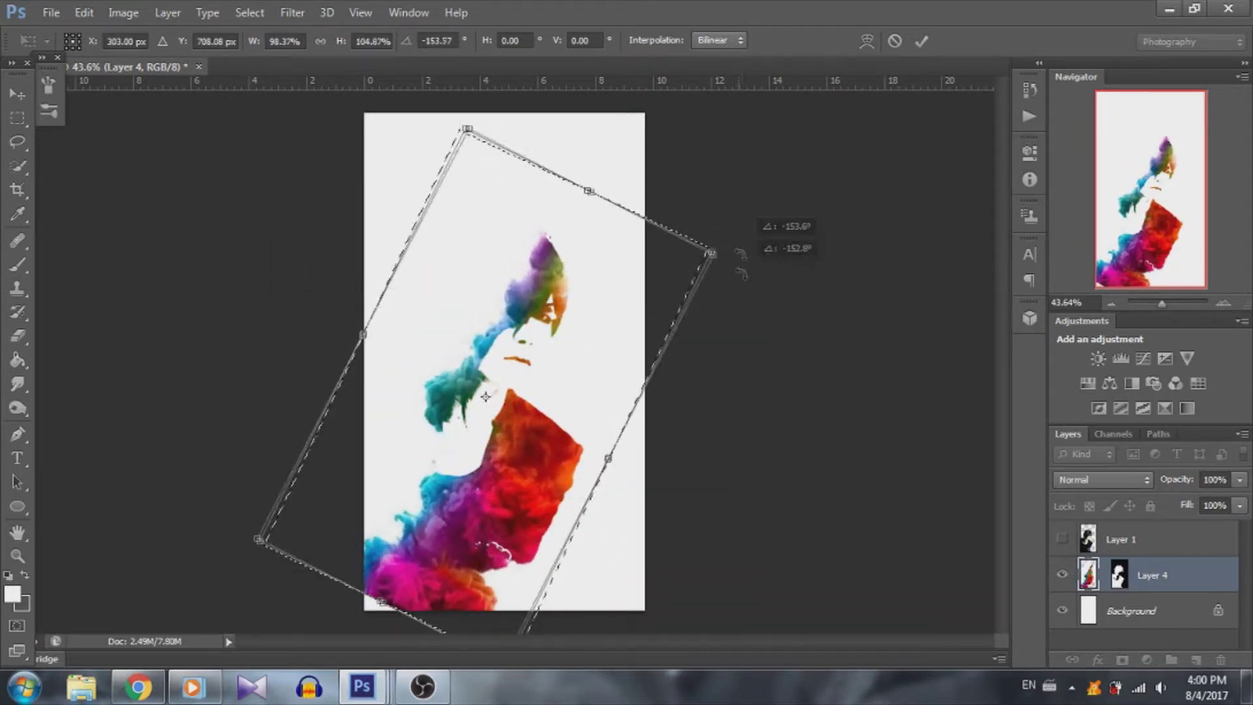
left_click_drag(501, 319, 631, 344)
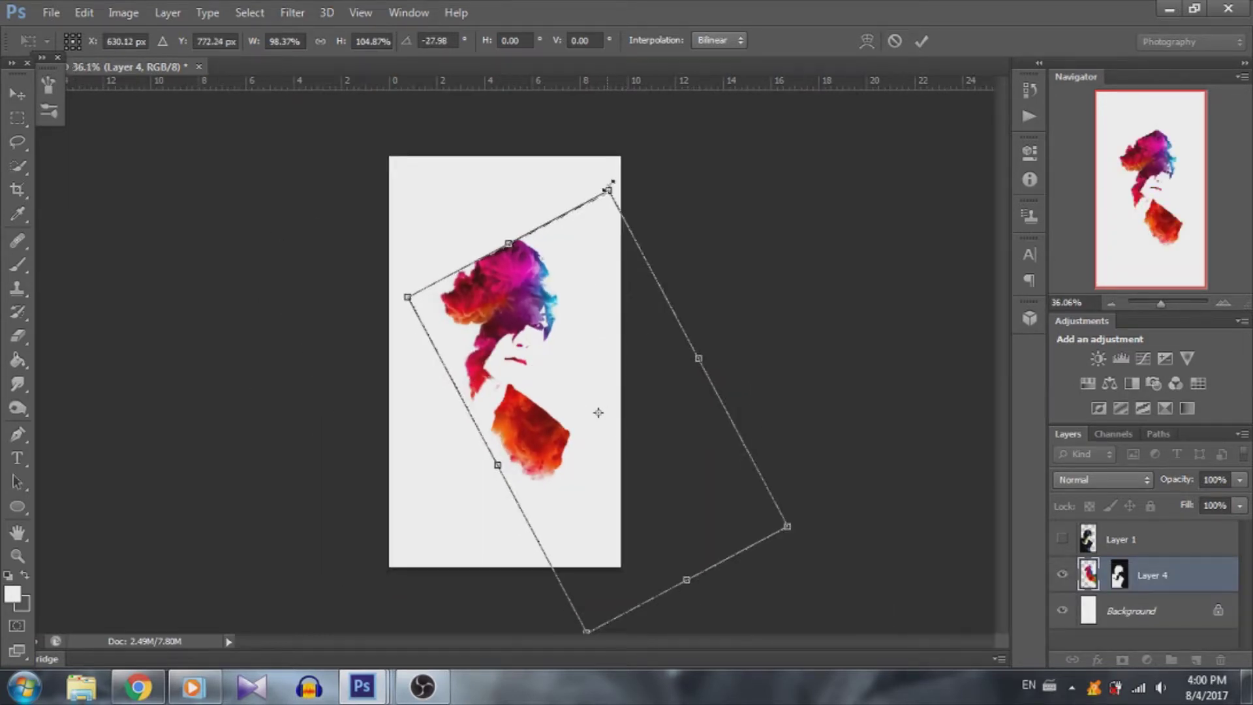
- Lower the smoke at about 28° so red-magenta fills the hair, then commit the transform
scroll(625, 301, "down", 2, "alt")
mouse_move(377, 268)
left_mouse_down()
mouse_move(619, 444)
mouse_move(583, 364)
left_mouse_up()
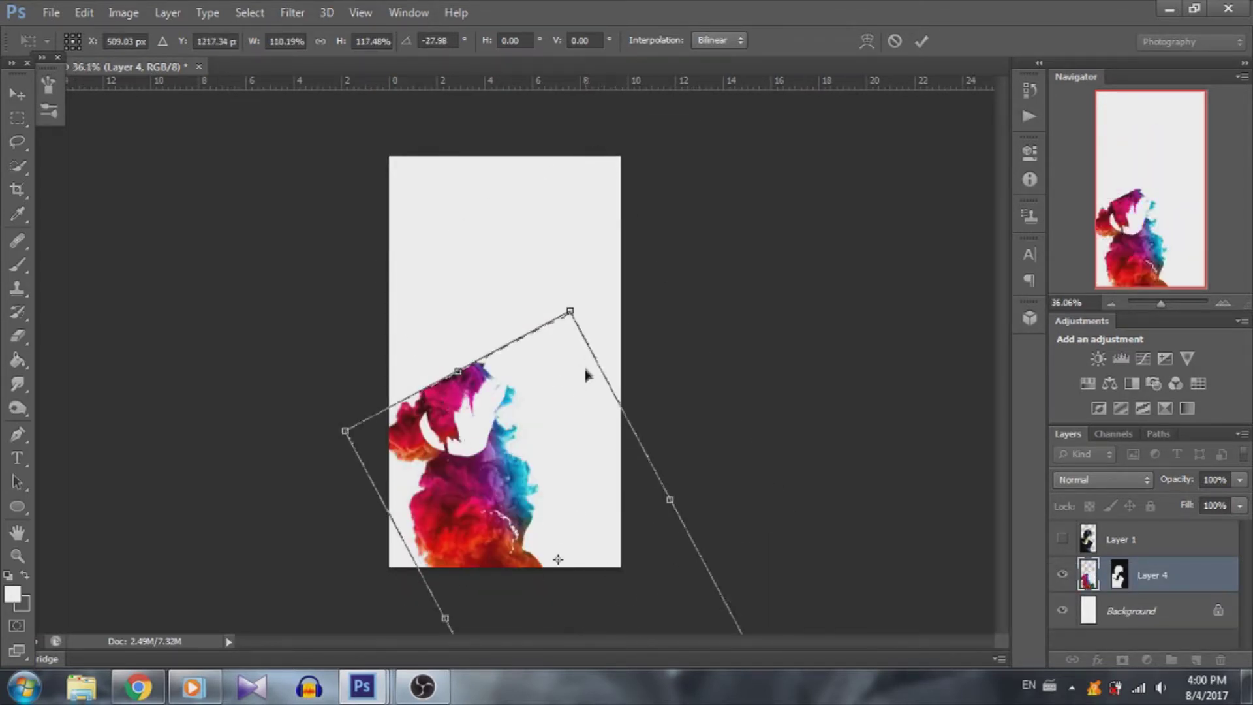
left_click_drag(652, 150, 643, 128)
mouse_move(519, 280)
left_mouse_down()
mouse_move(581, 417)
mouse_move(561, 547)
left_mouse_up()
left_click_drag(636, 150, 679, 295)
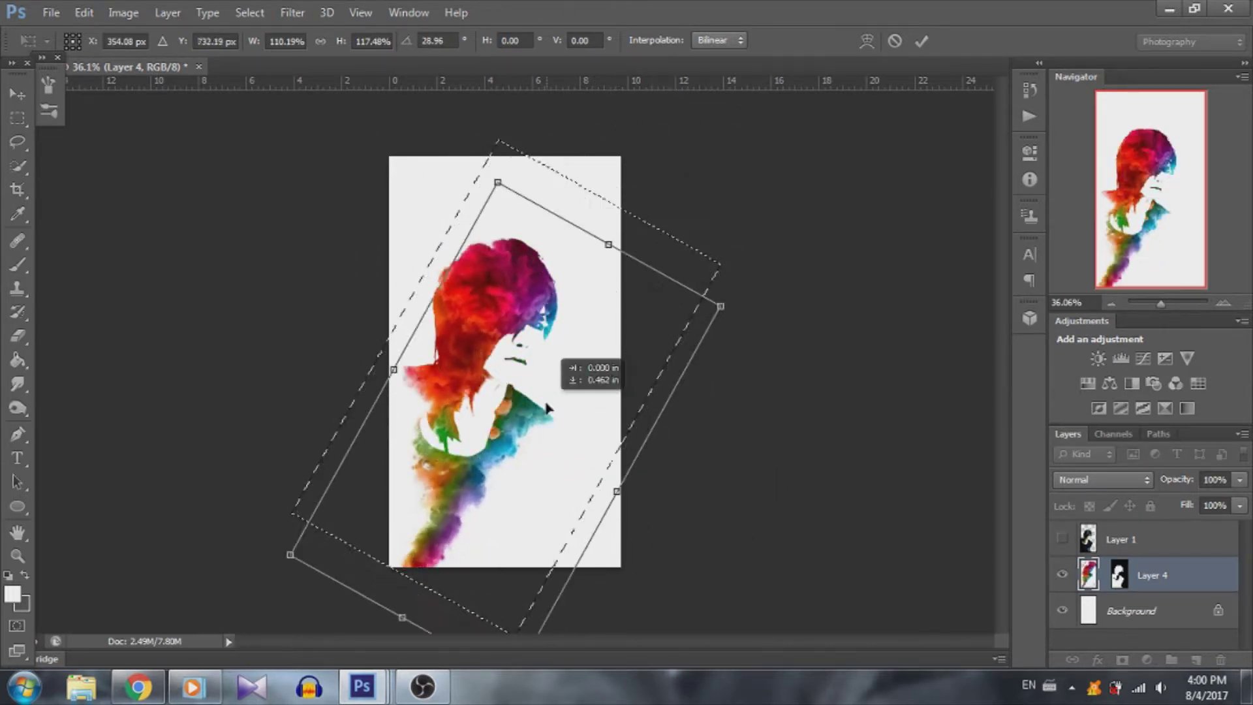
left_click_drag(489, 271, 488, 301)
scroll(637, 351, "up", 3)
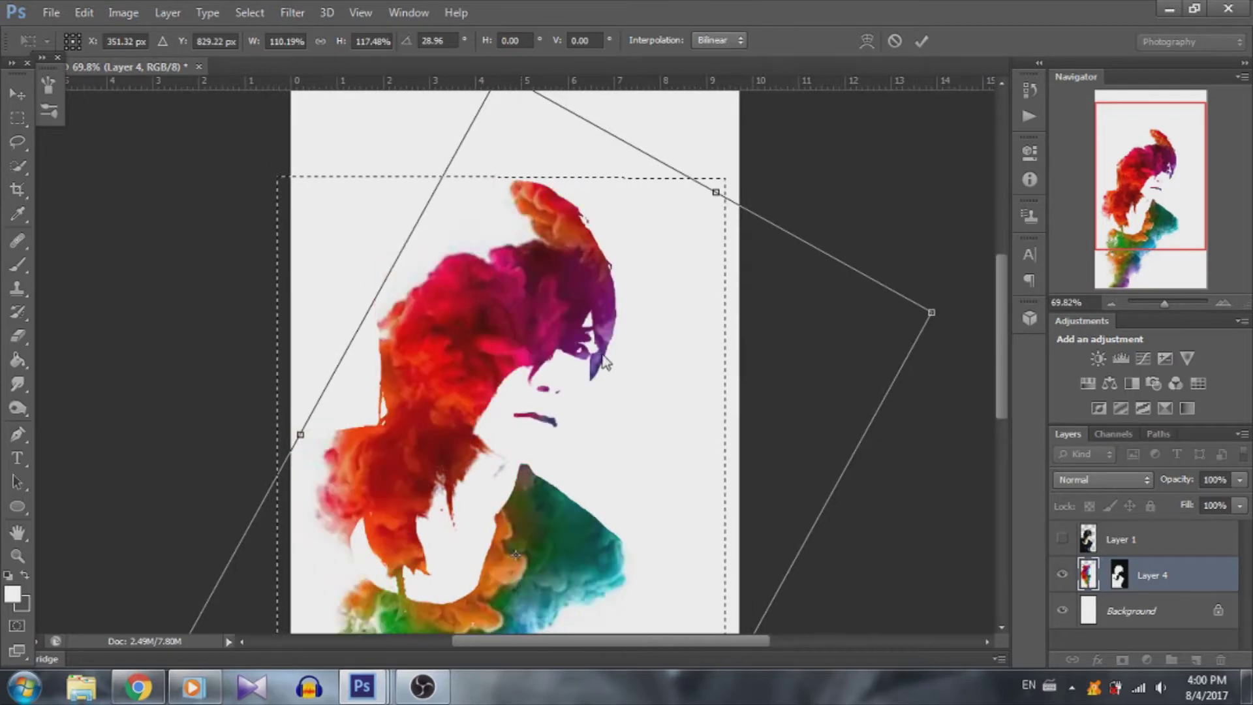
scroll(601, 340, "up", 5)
key("Return")
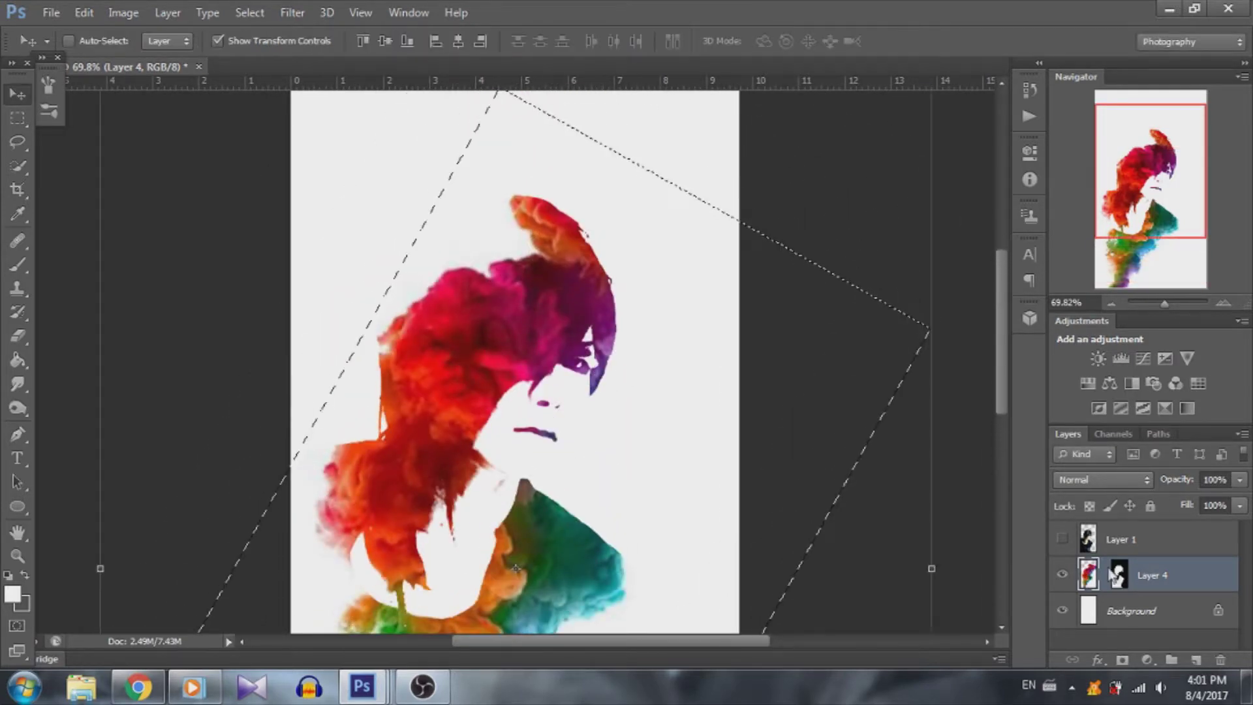
scroll(848, 242, "down", 3)
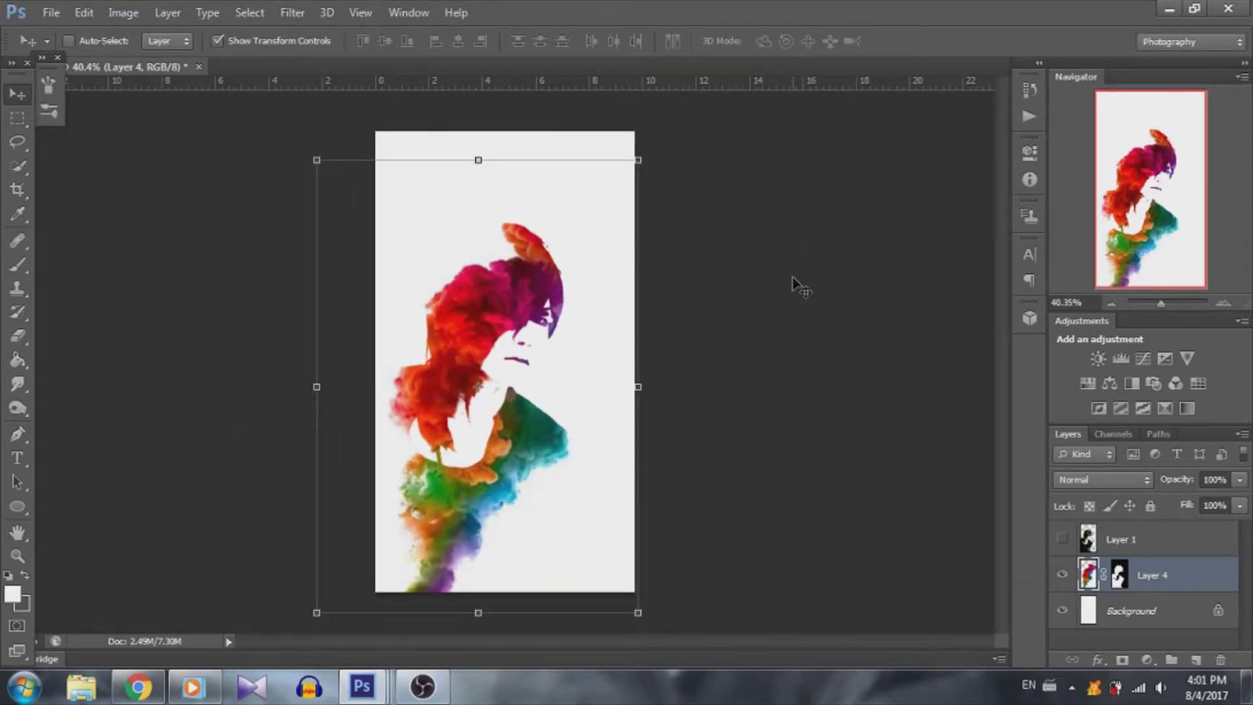
- Show the portrait layer and blend it in Multiply at about 75% opacity
left_click(1126, 538)
left_click(1062, 538)
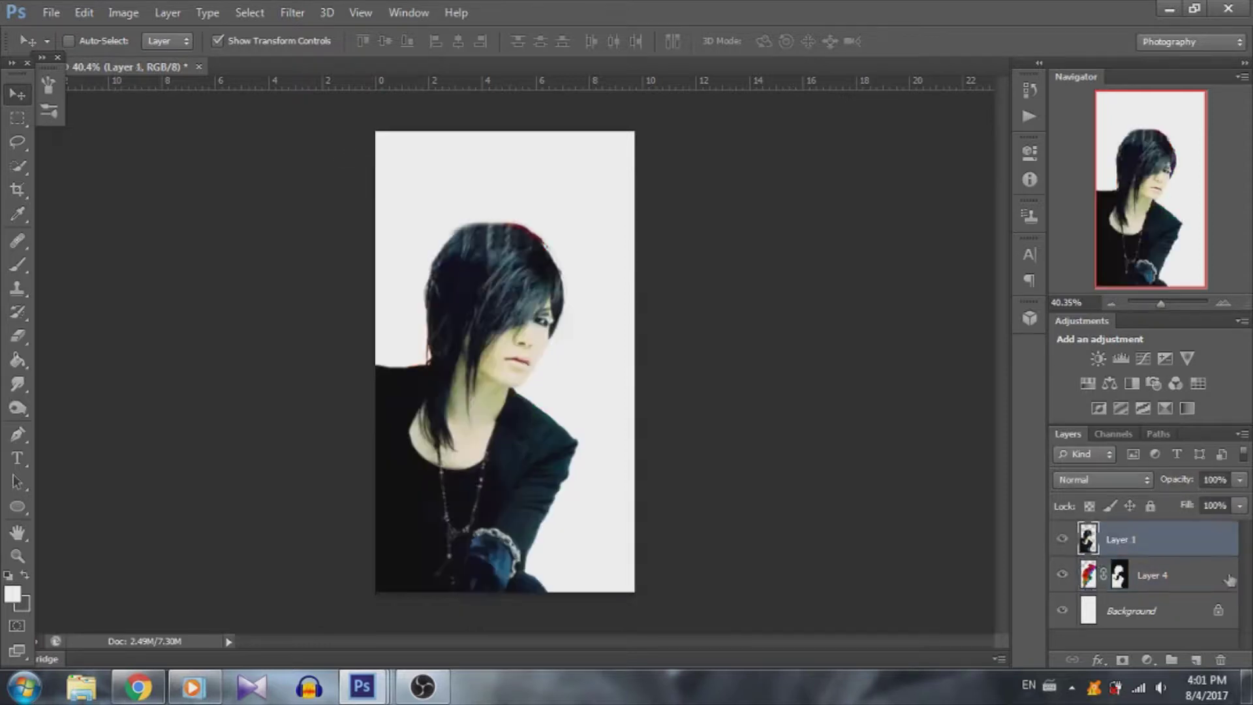
left_click(124, 12)
left_click(677, 342)
left_click(1103, 479)
left_click(1083, 67)
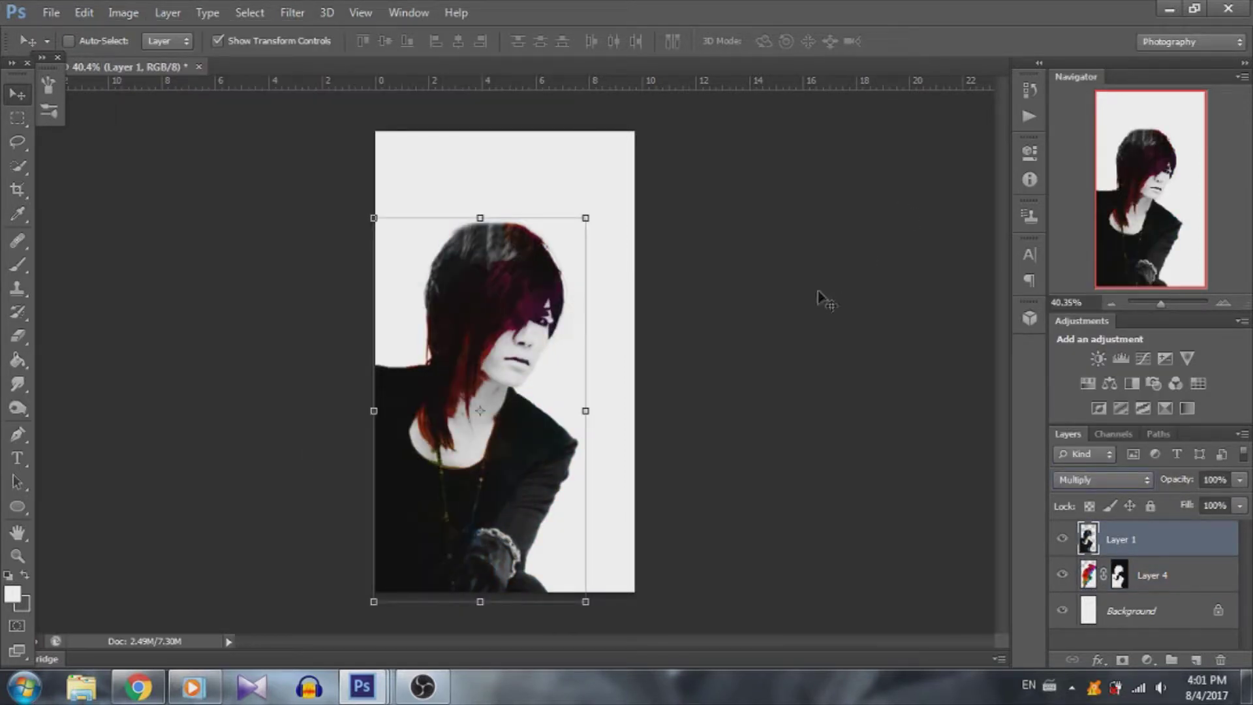
left_click_drag(1237, 502, 1237, 502)
- Invert the portrait's mask to black and switch to a smaller brush for painting it
key("ctrl+i")
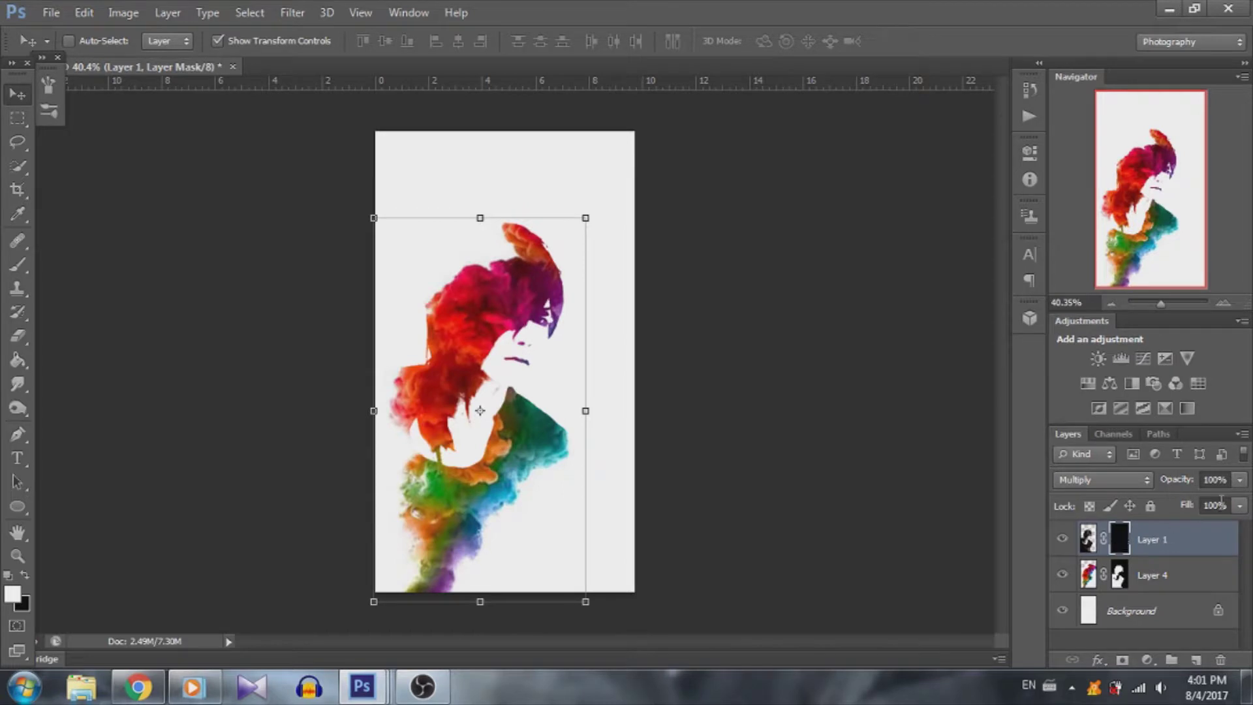
scroll(534, 261, "up", 3)
key("b")
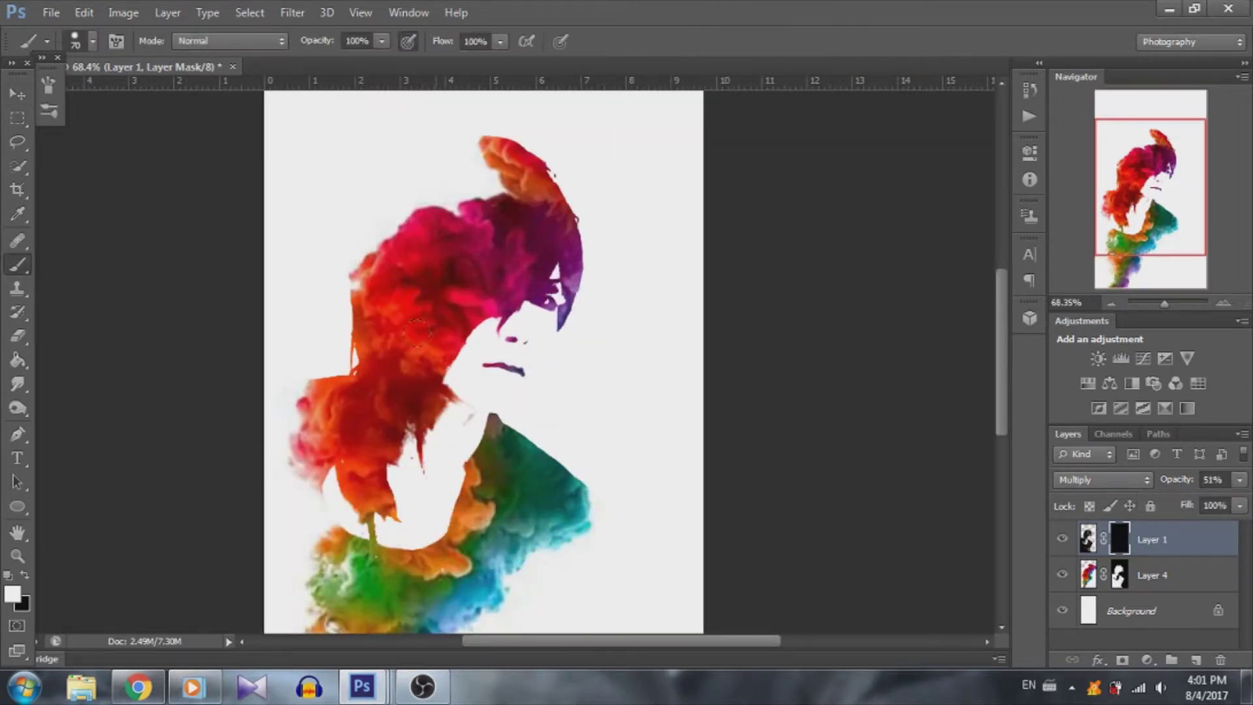
scroll(494, 359, "up", 2)
scroll(450, 307, "up", 3)
key("bracketleft")
key("bracketleft")
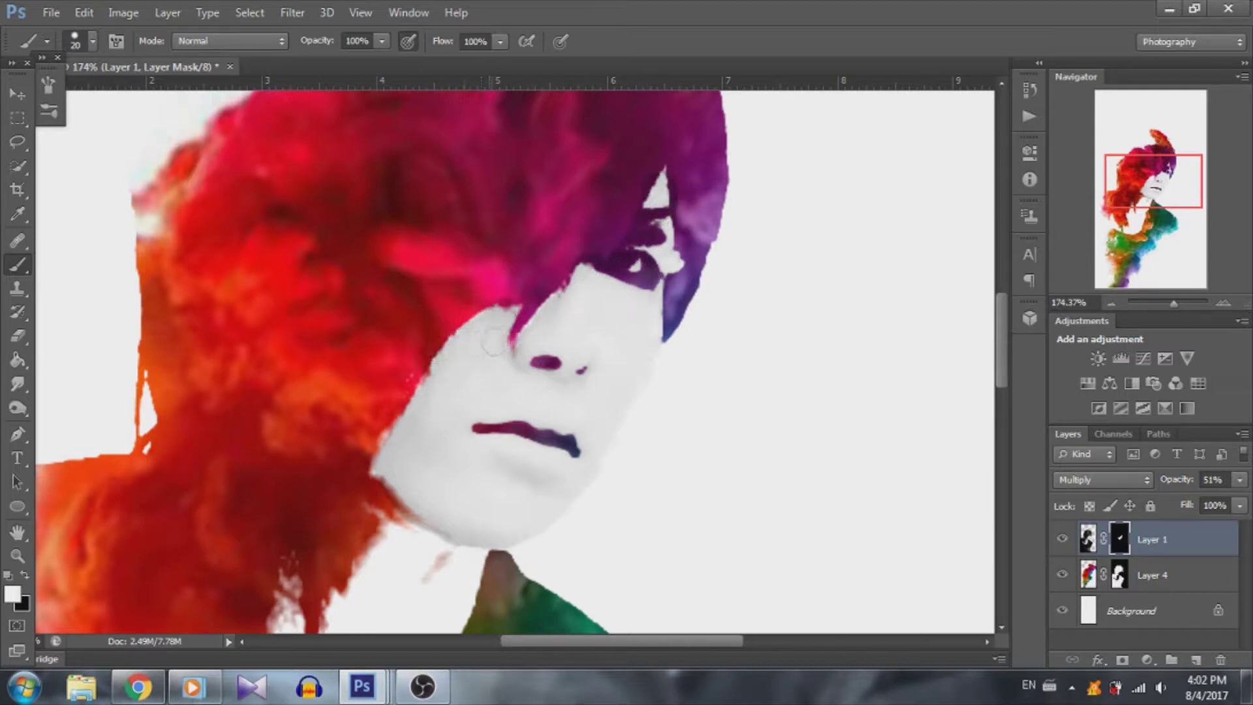
scroll(577, 381, "down", 2)
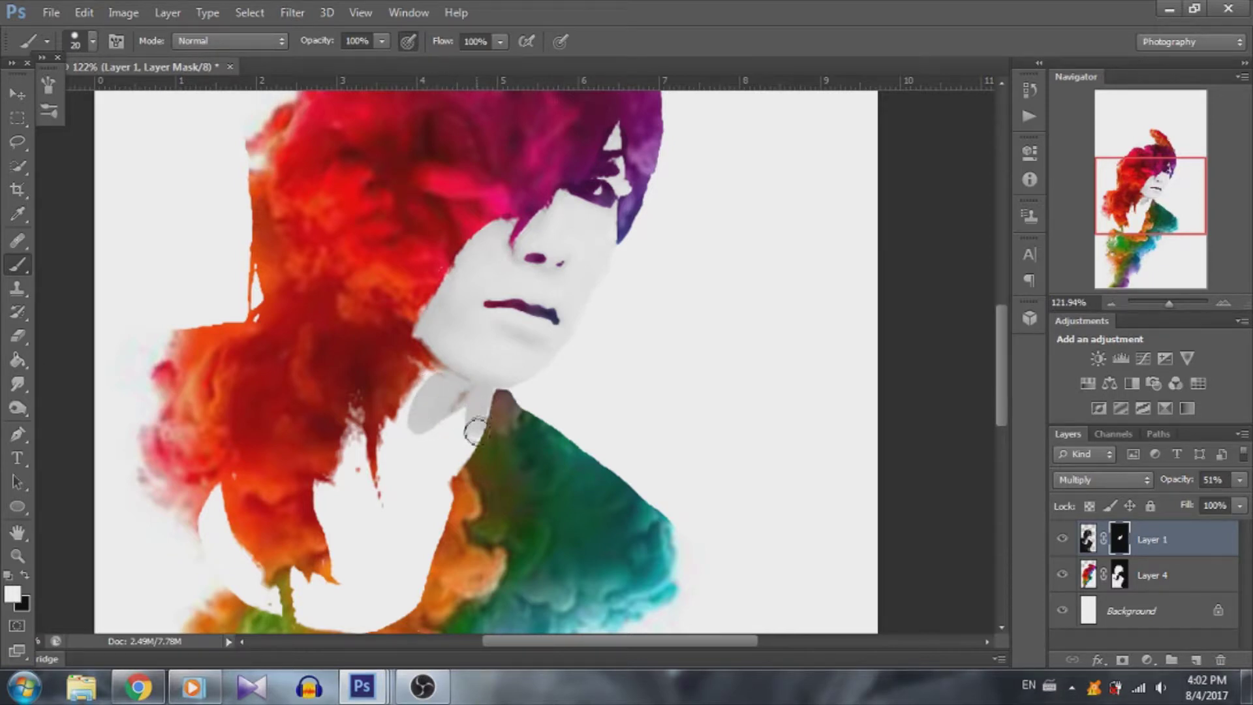
scroll(444, 378, "down", 1)
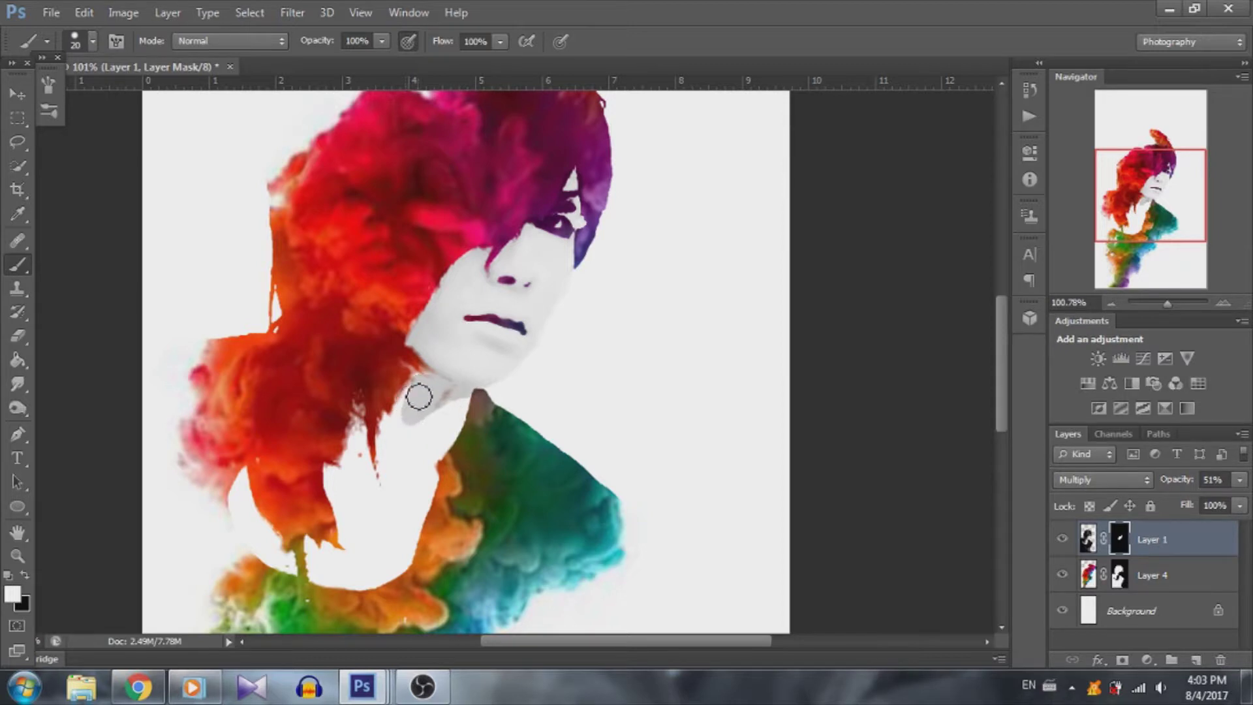
scroll(563, 350, "down", 4)
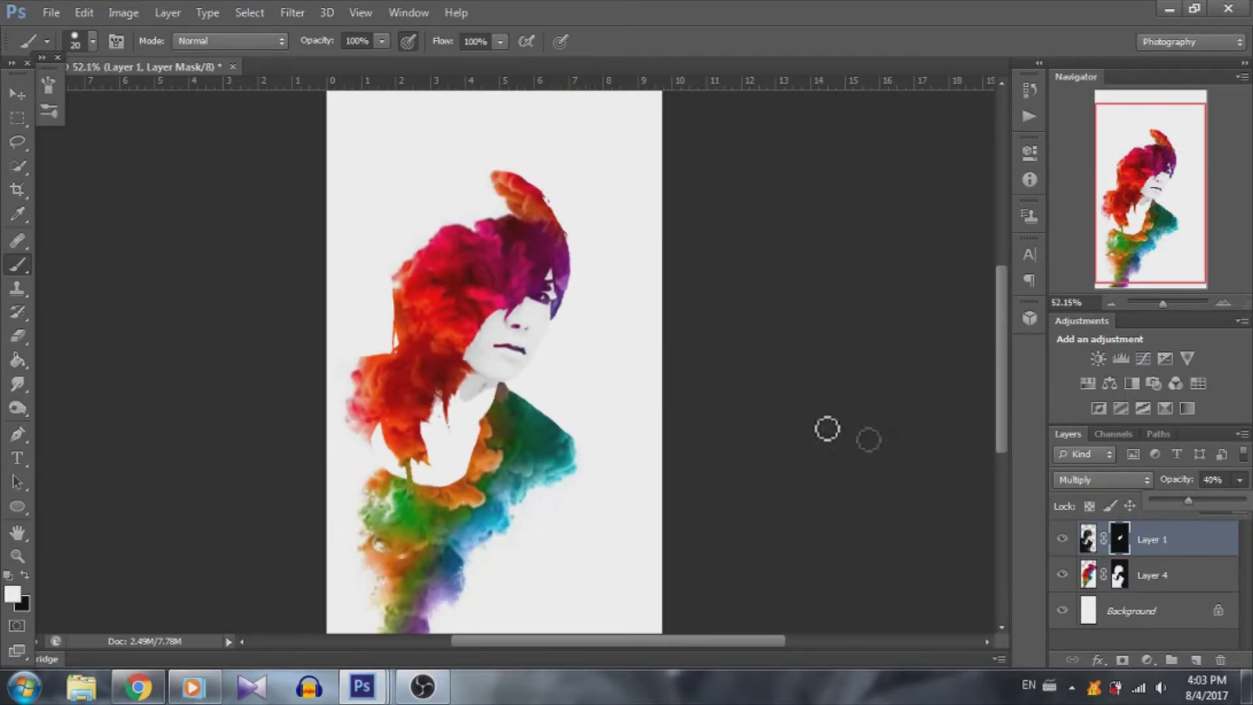
scroll(680, 306, "down", 3)
scroll(628, 173, "up", 4)
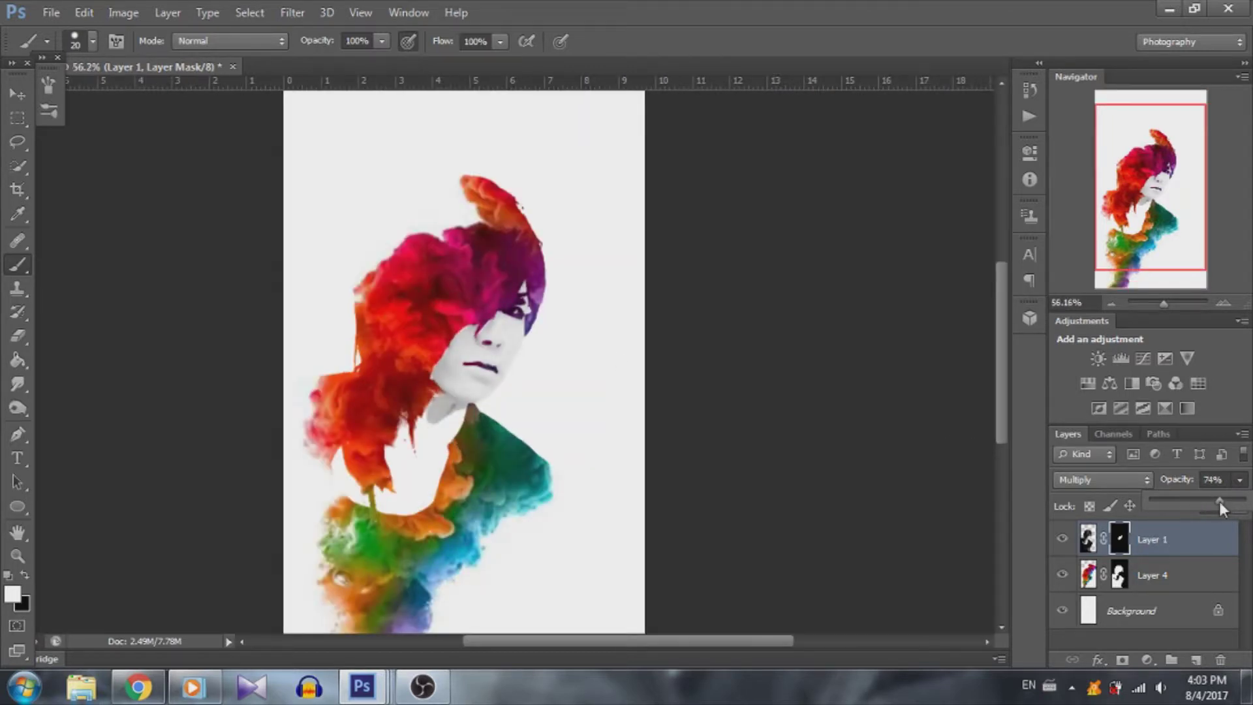
scroll(830, 417, "down", 2)
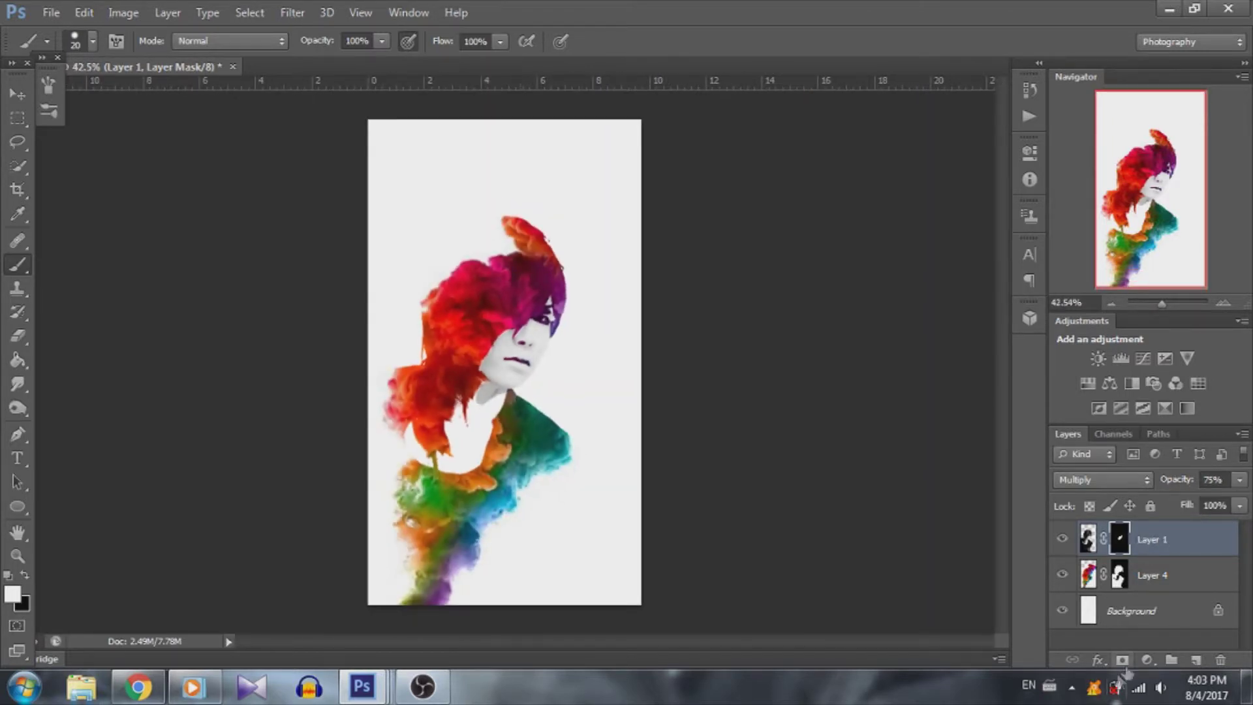
- Place the Old Paper-1 texture from the PS textures folder, scaled to cover the canvas
left_click(61, 10)
left_click(84, 315)
left_click(53, 143)
double_click(531, 229)
double_click(141, 126)
double_click(727, 266)
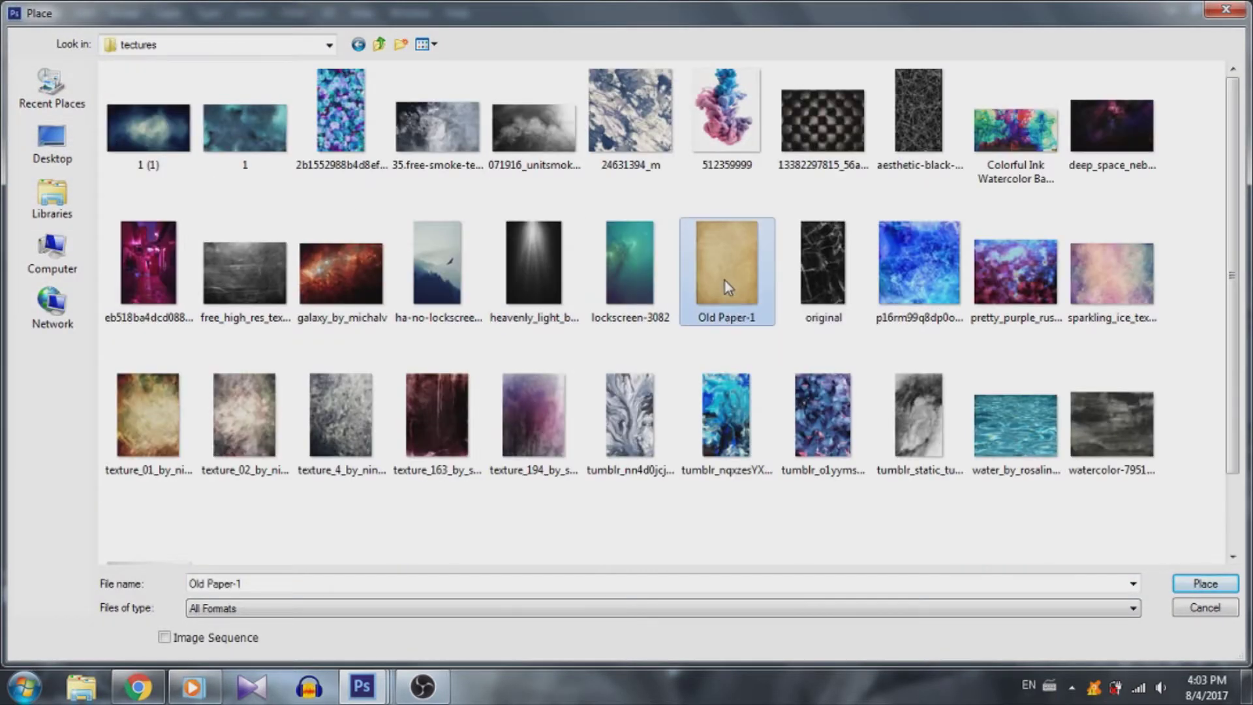
left_click_drag(642, 171, 641, 112)
left_click_drag(367, 548, 320, 625)
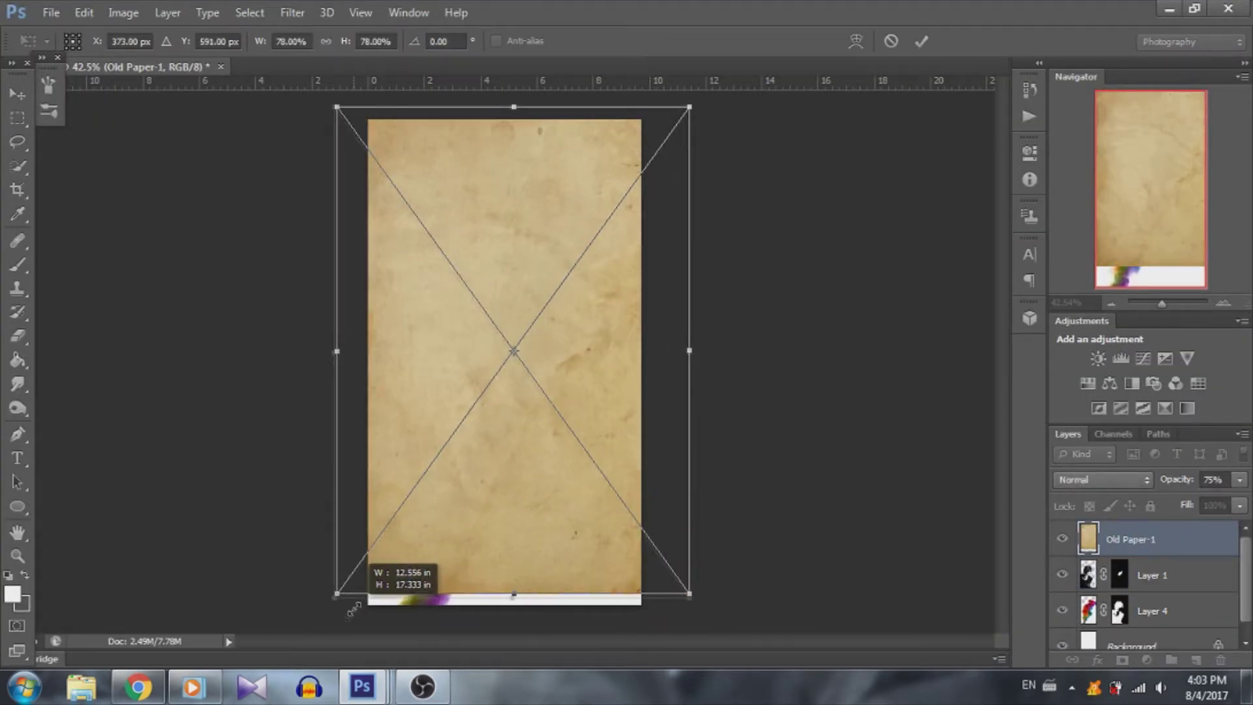
left_click(921, 42)
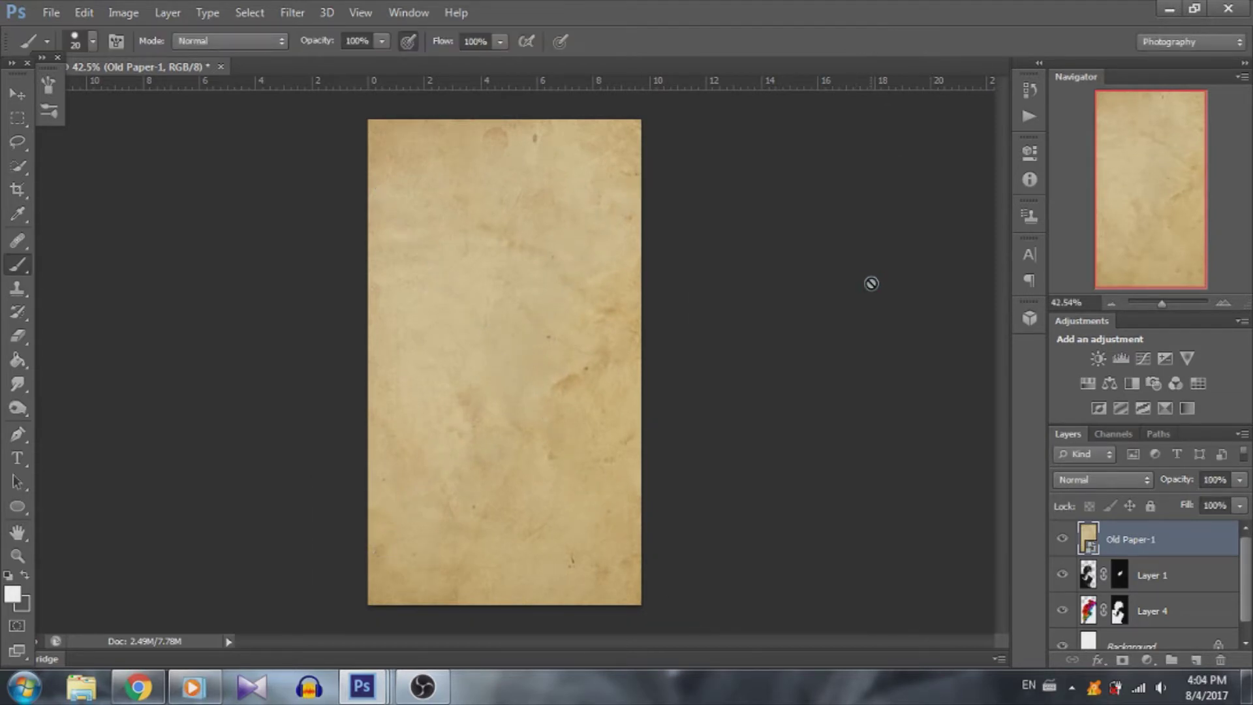
- Rasterize the Old Paper-1 layer and fade its opacity to about 26%
left_click_drag(1236, 503, 1169, 506)
right_click(1161, 556)
left_click(801, 257)
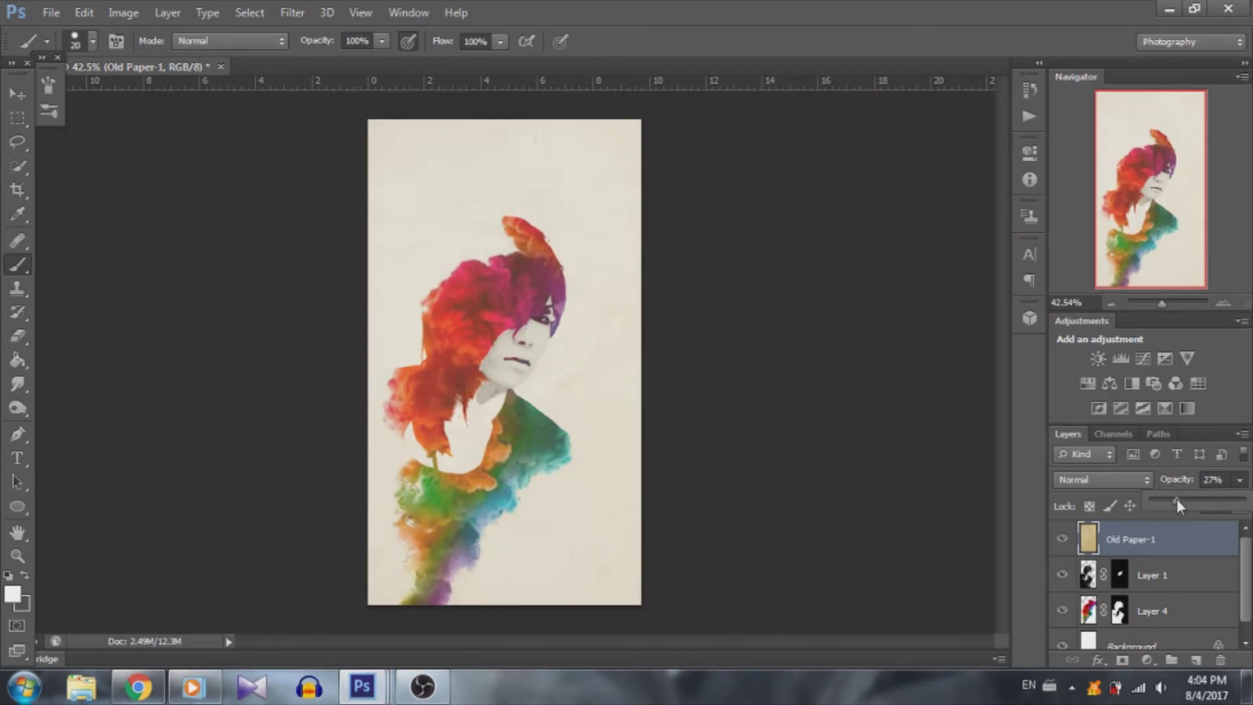
key("ctrl+bracketleft")
key("ctrl+bracketleft")
mouse_move(1243, 485)
left_mouse_down()
mouse_move(1212, 503)
mouse_move(1210, 569)
left_mouse_up()
left_click_drag(1207, 506, 1180, 499)
key("alt+bracketleft")
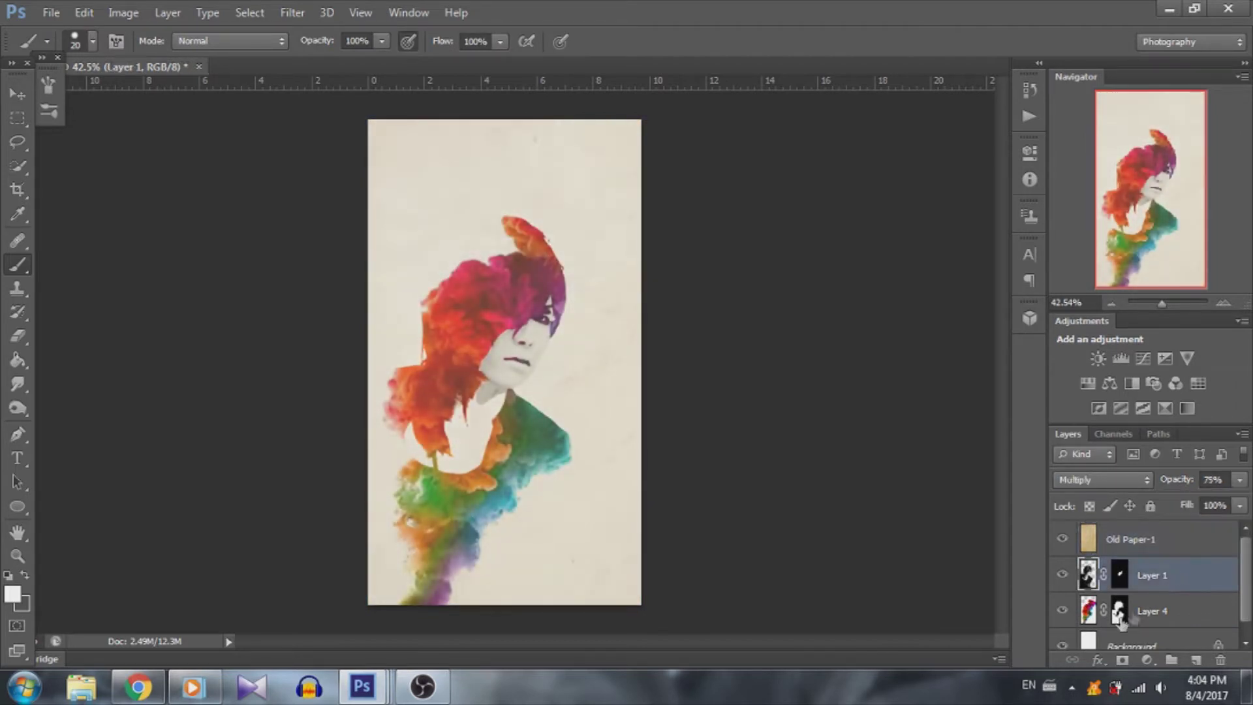
- Apply a Vibrance adjustment to smoke Layer 4
key("alt+bracketleft")
left_click(168, 12)
left_click(365, 143)
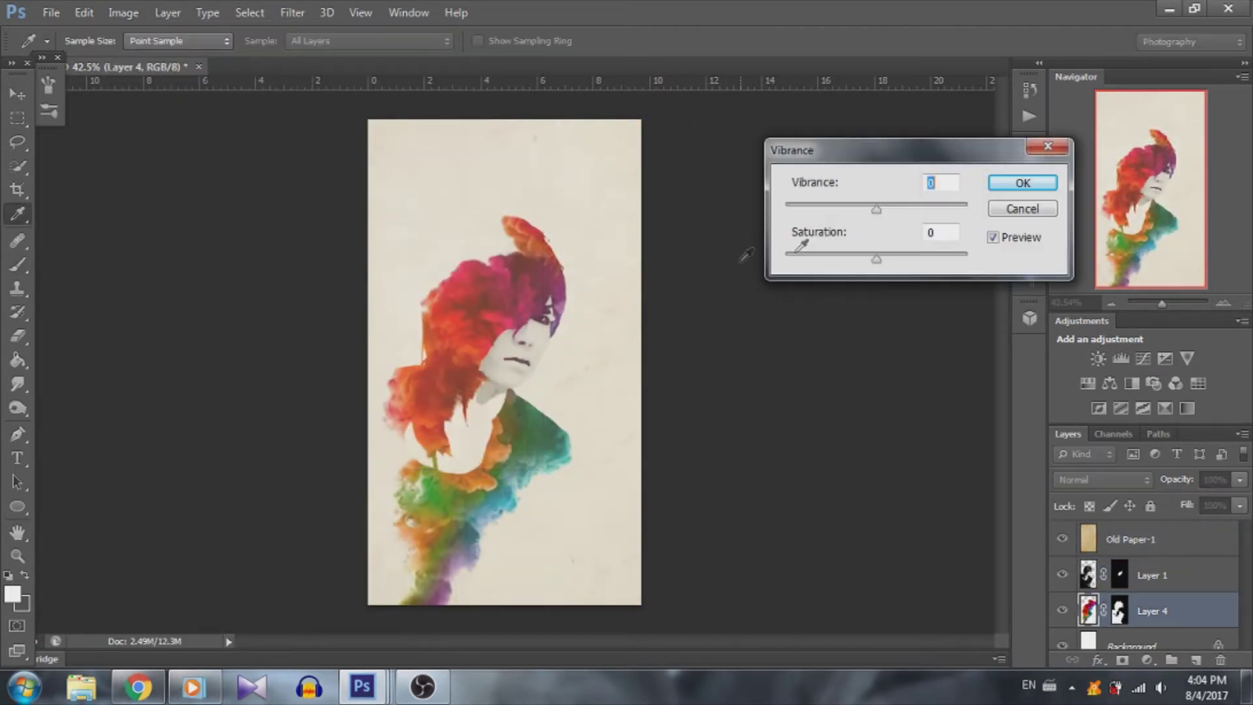
key("Return")
key("b")
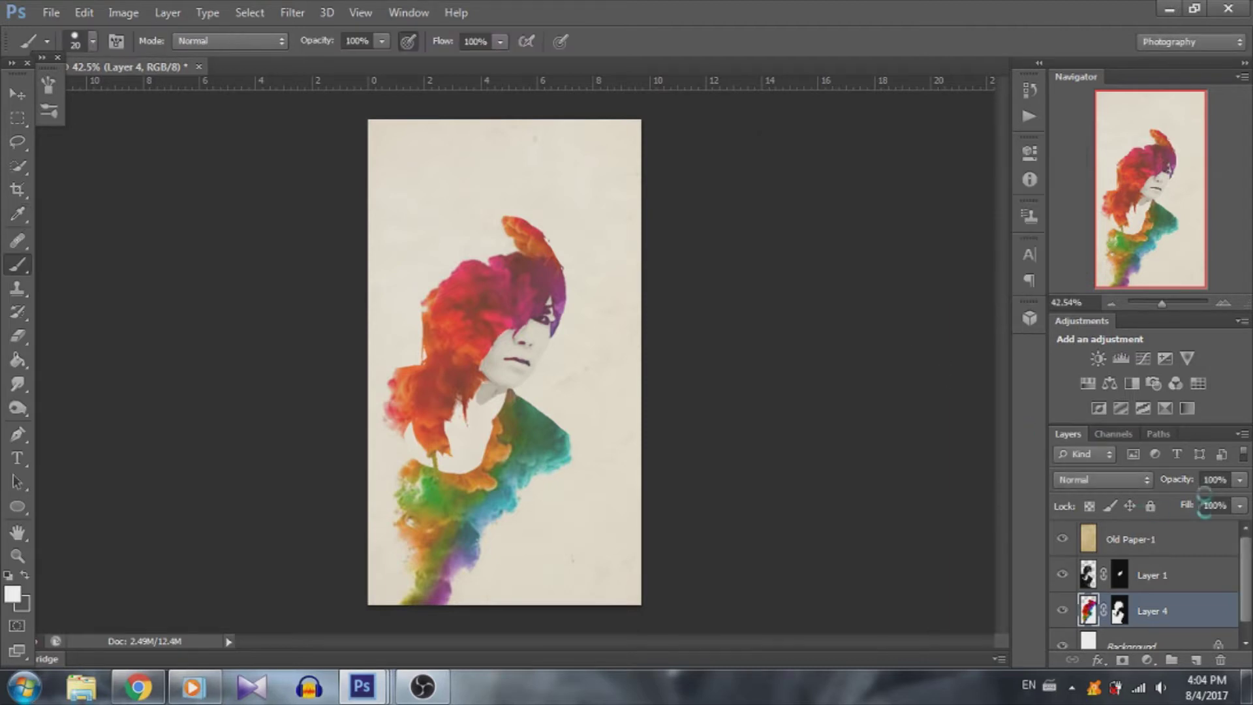
- Zoom into the portrait and raise the Old Paper-1 opacity to about 43%
left_click(1161, 583)
left_click(1239, 480)
left_click(1186, 536)
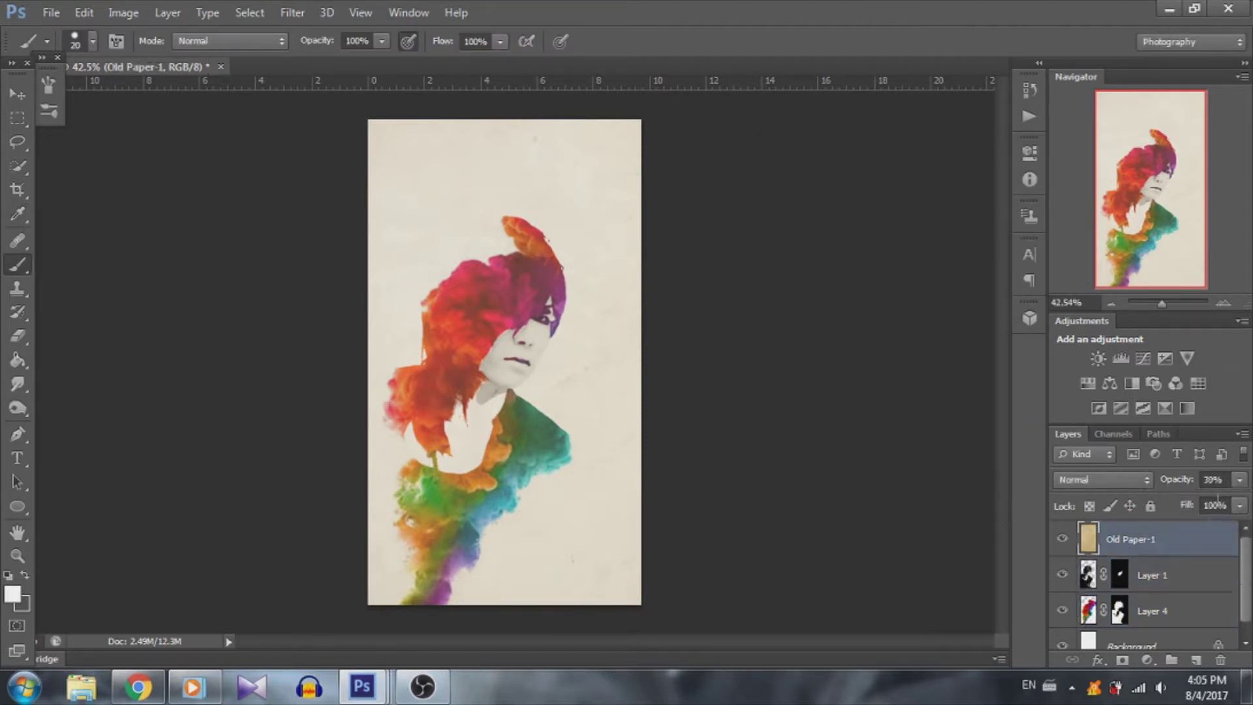
mouse_move(619, 227)
left_mouse_down()
mouse_move(708, 260)
mouse_move(727, 315)
mouse_move(699, 311)
mouse_move(738, 305)
left_mouse_up()
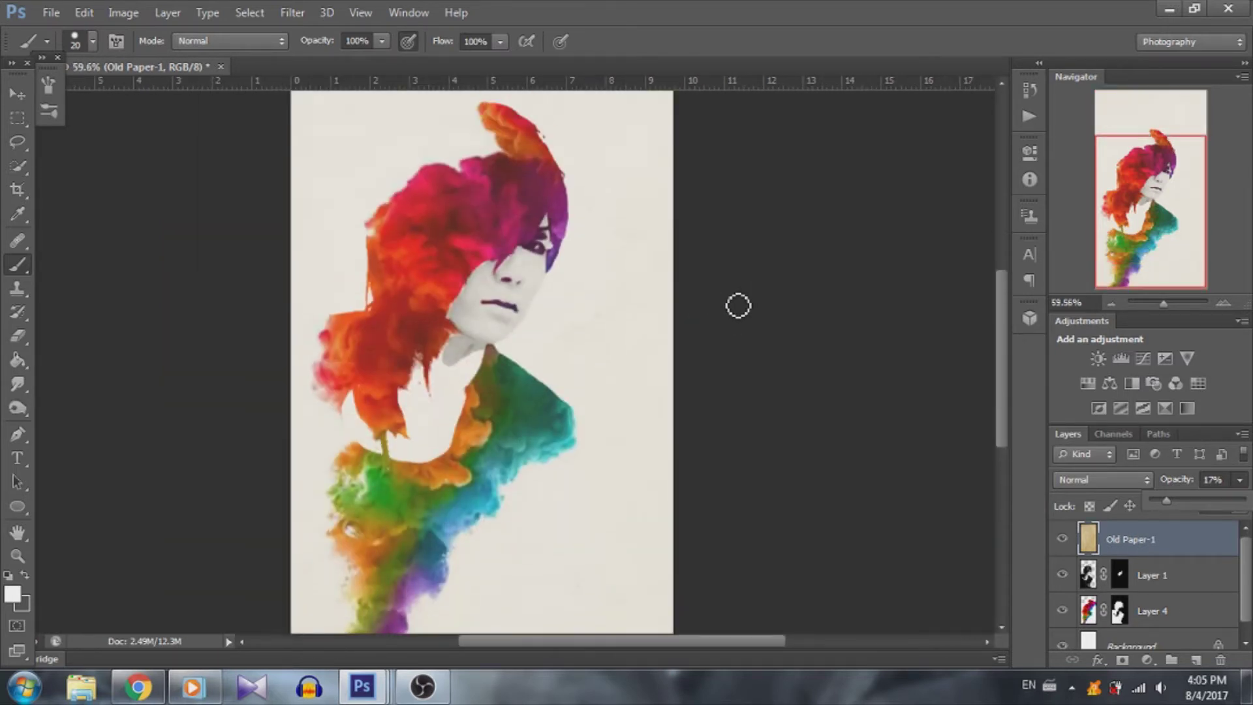
scroll(738, 305, "up", 3)
mouse_move(1167, 506)
left_mouse_down()
mouse_move(1191, 504)
mouse_move(1184, 590)
mouse_move(1177, 553)
left_mouse_up()
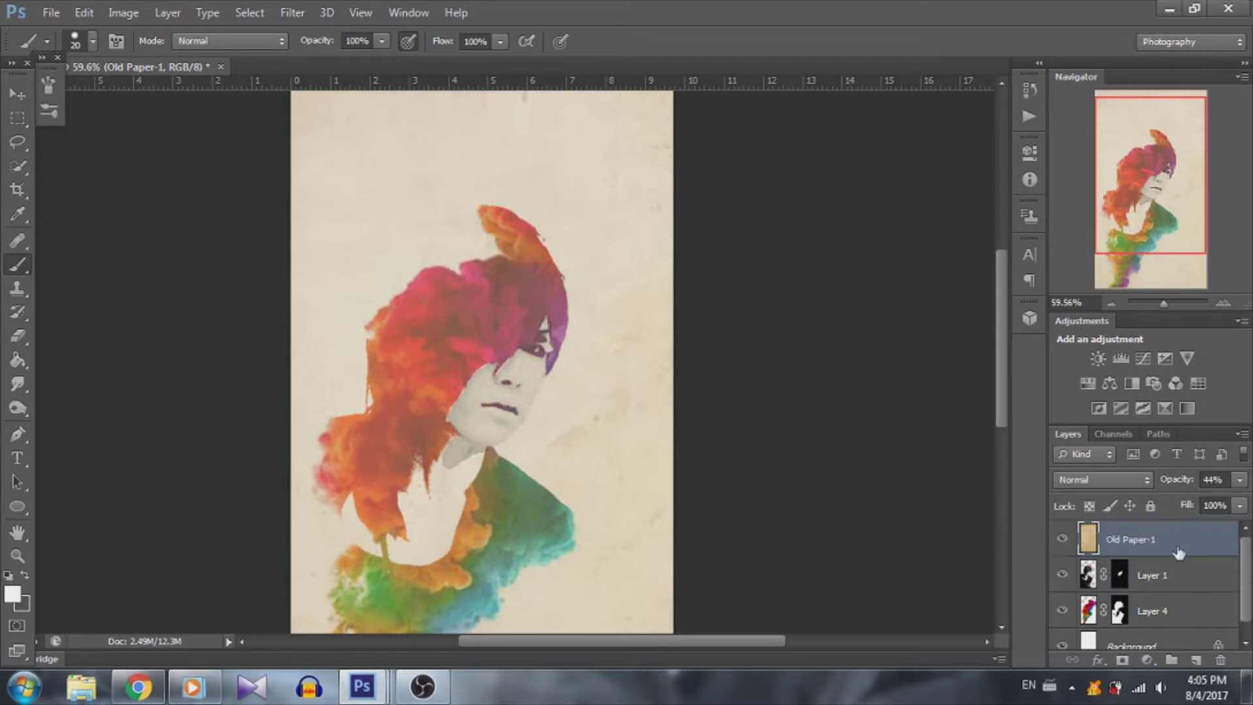
- Set Layer 1 opacity to about 53% and lower Old Paper-1 to 28%
left_click(1174, 575)
left_click(1239, 479)
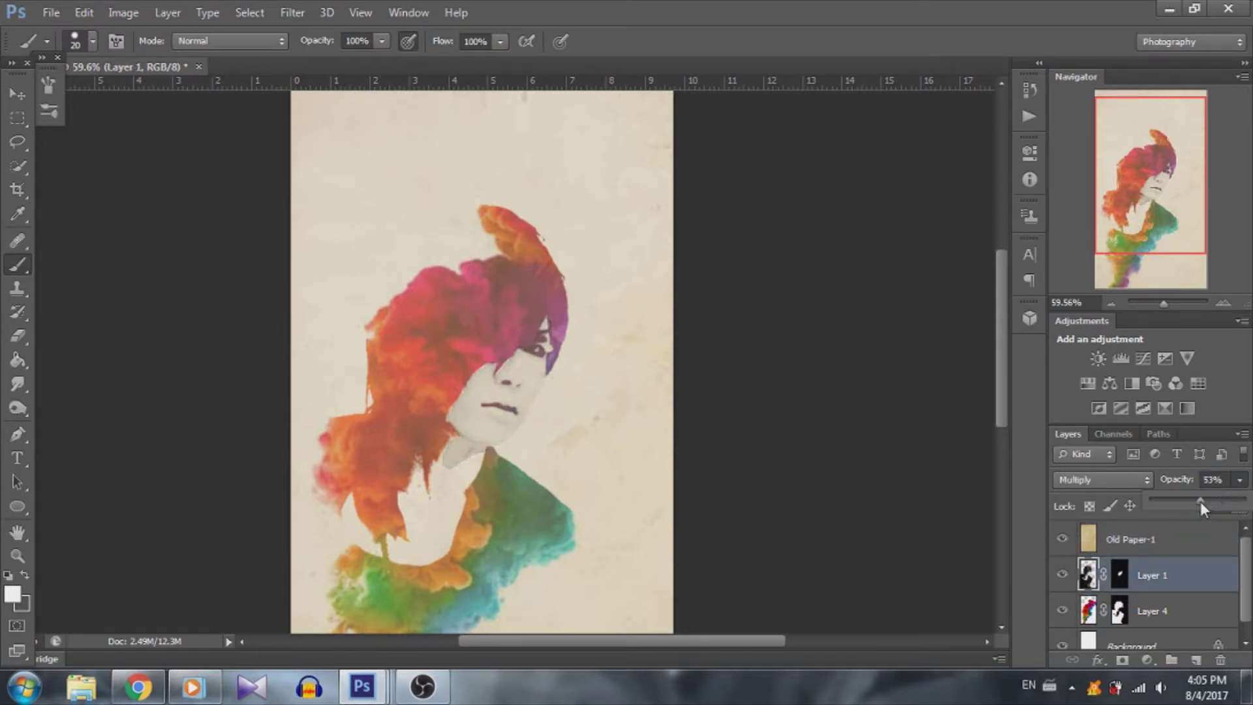
left_click(1168, 539)
left_click_drag(1191, 500, 1177, 500)
scroll(725, 370, "down", 3)
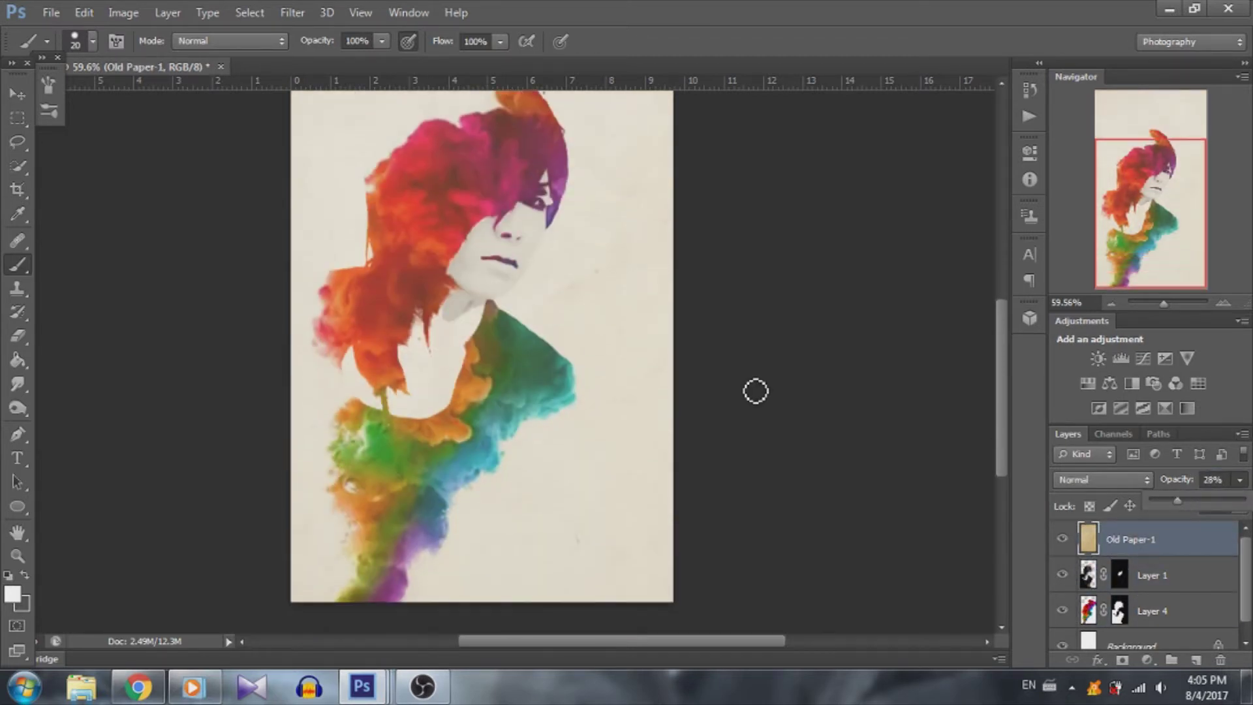
left_click(1147, 659)
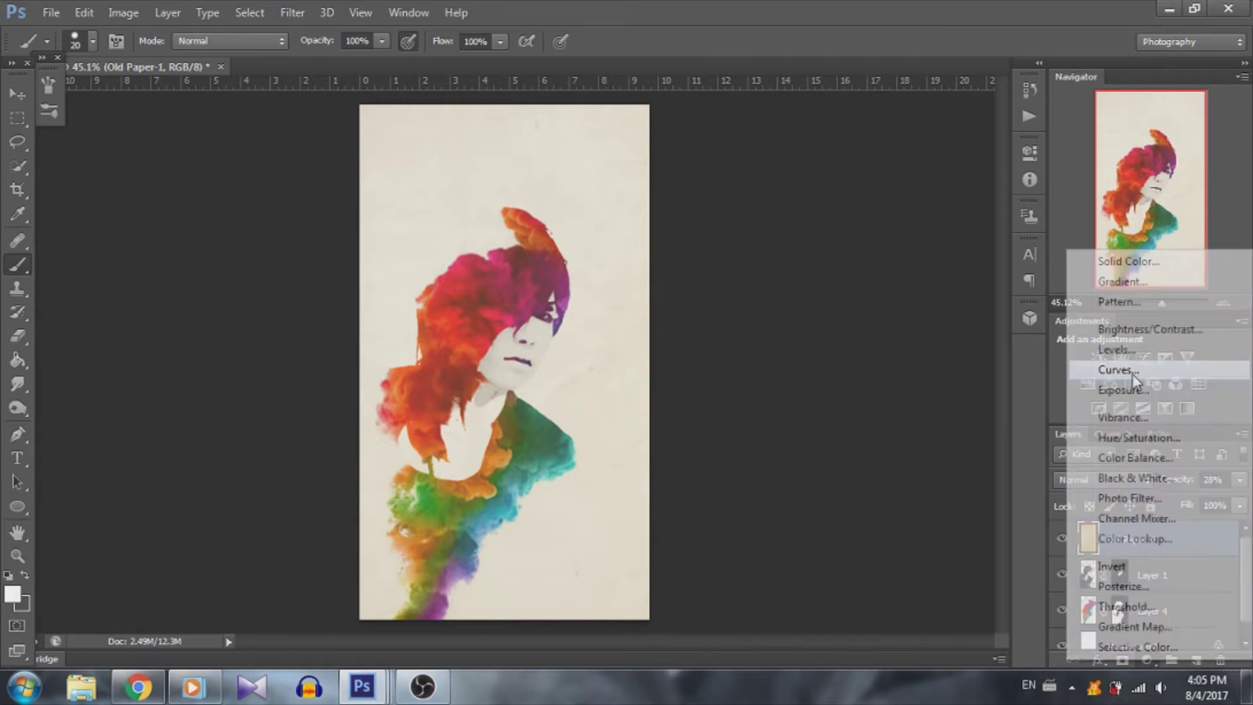
- Add a Curves adjustment, bend the RGB curve down and lower the Blue highlights
left_click(1064, 364)
mouse_move(889, 326)
left_mouse_down()
mouse_move(893, 338)
mouse_move(857, 352)
left_mouse_up()
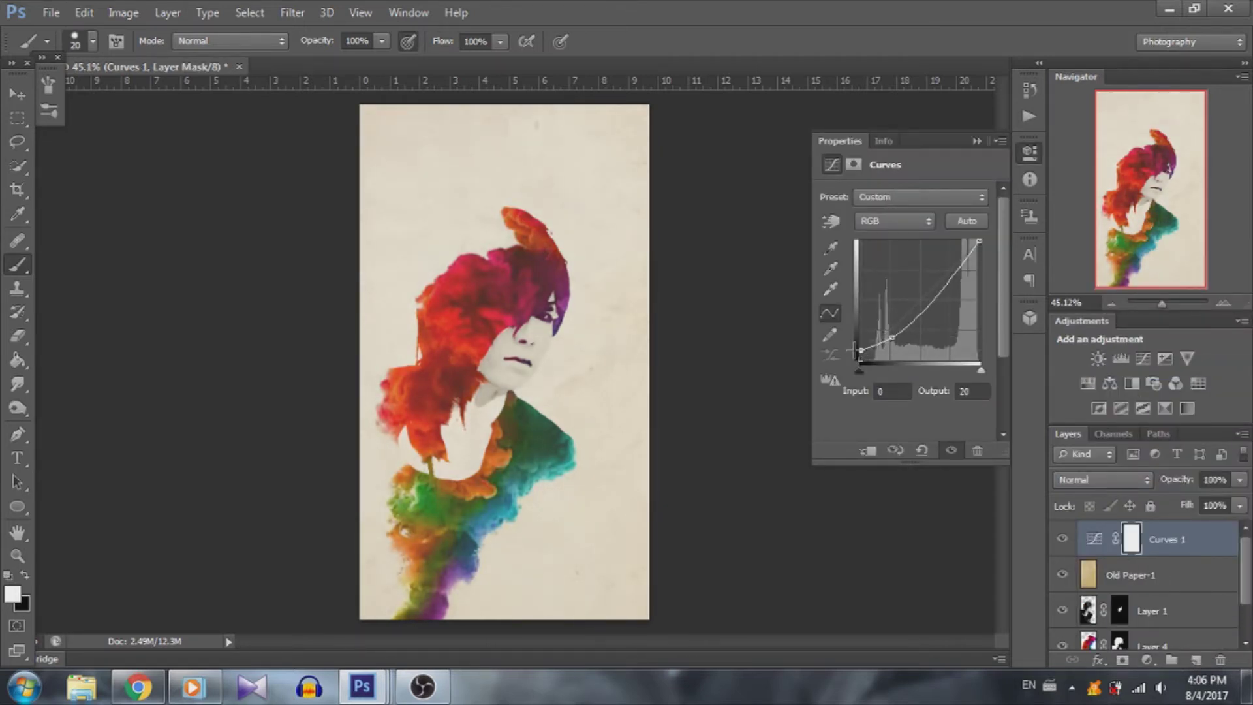
scroll(596, 340, "up", 2)
left_click_drag(892, 338, 846, 355)
left_click(860, 351)
left_click(894, 220)
left_click(868, 283)
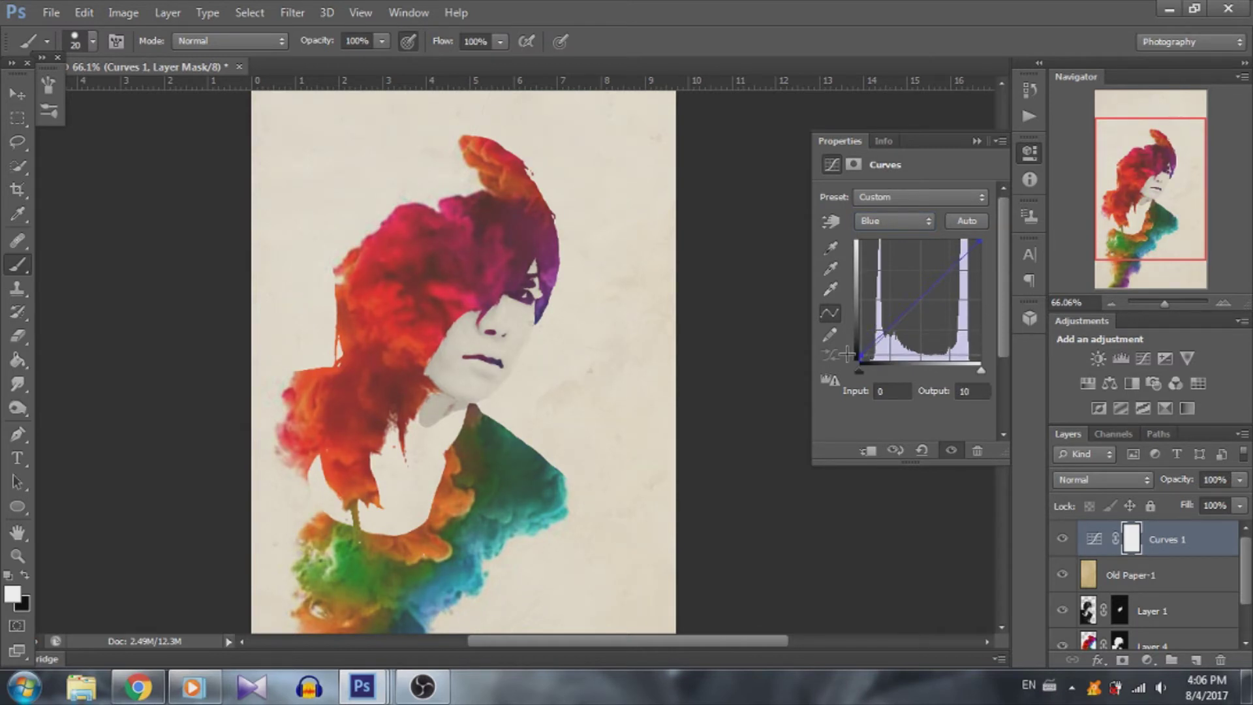
left_click_drag(847, 354, 858, 353)
left_click_drag(979, 242, 989, 248)
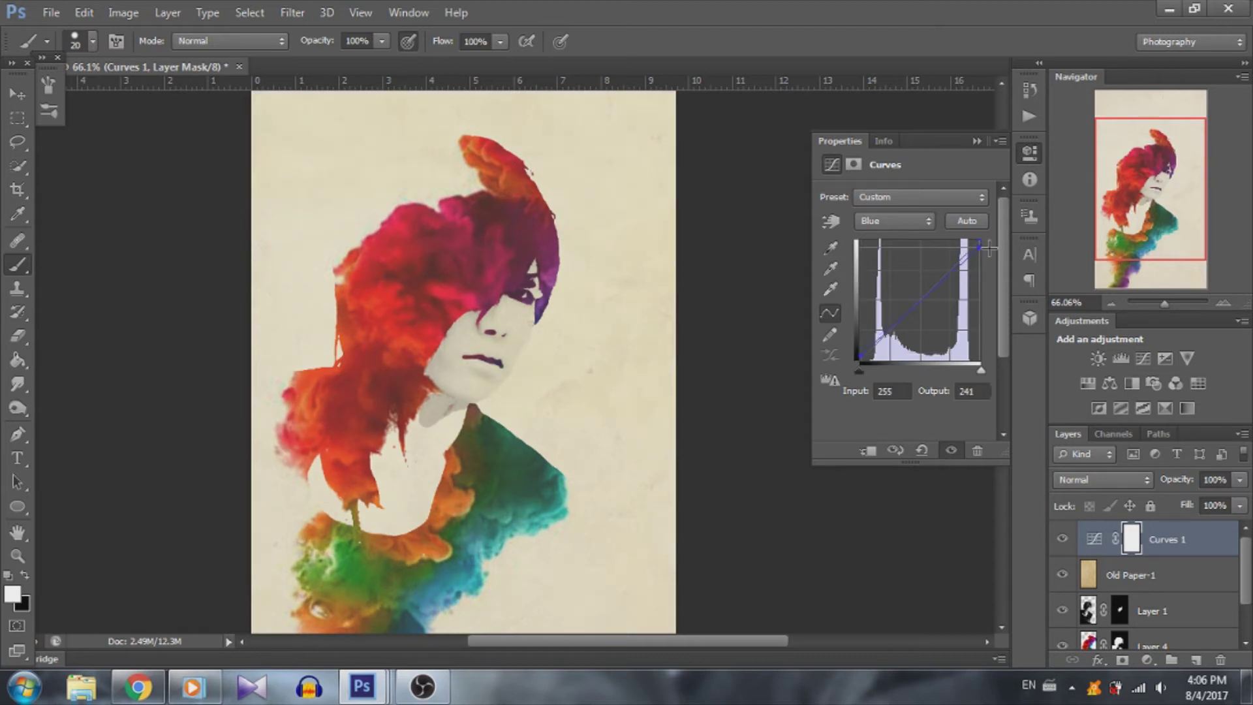
- Zoom out and reset the Old Paper-1 opacity to about 28%
key("ctrl+minus")
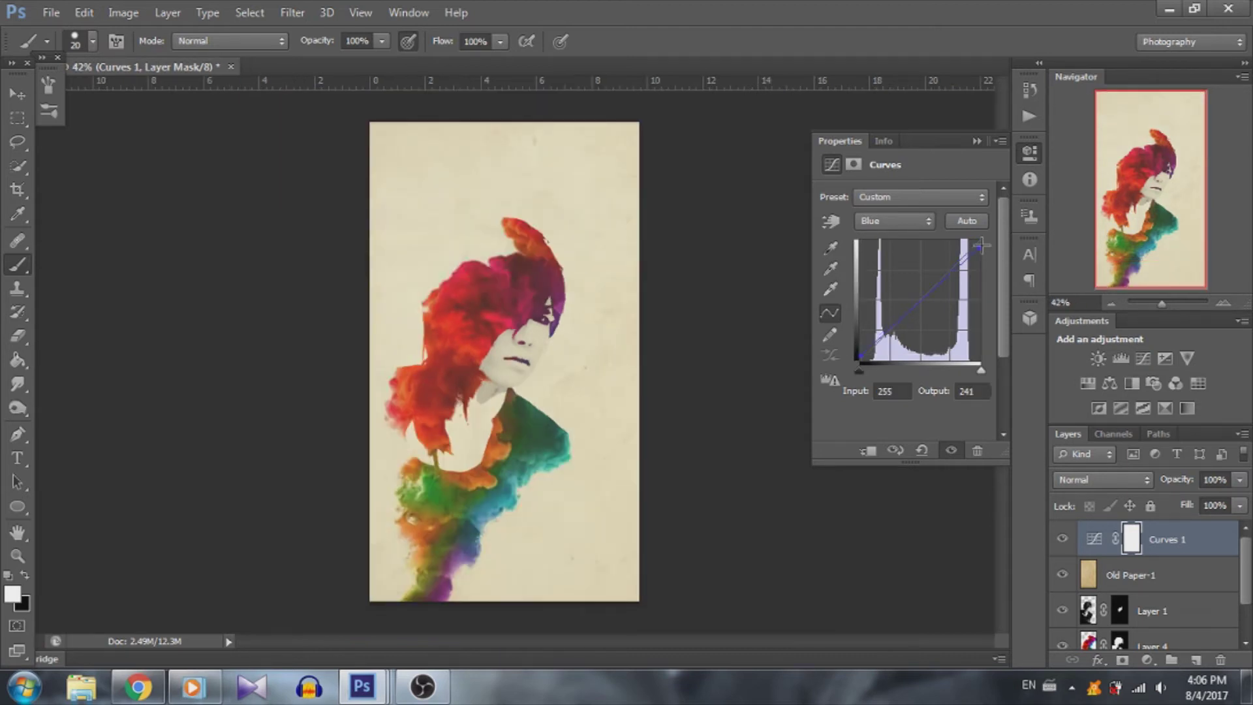
left_click(1148, 575)
left_click_drag(1239, 479, 1177, 497)
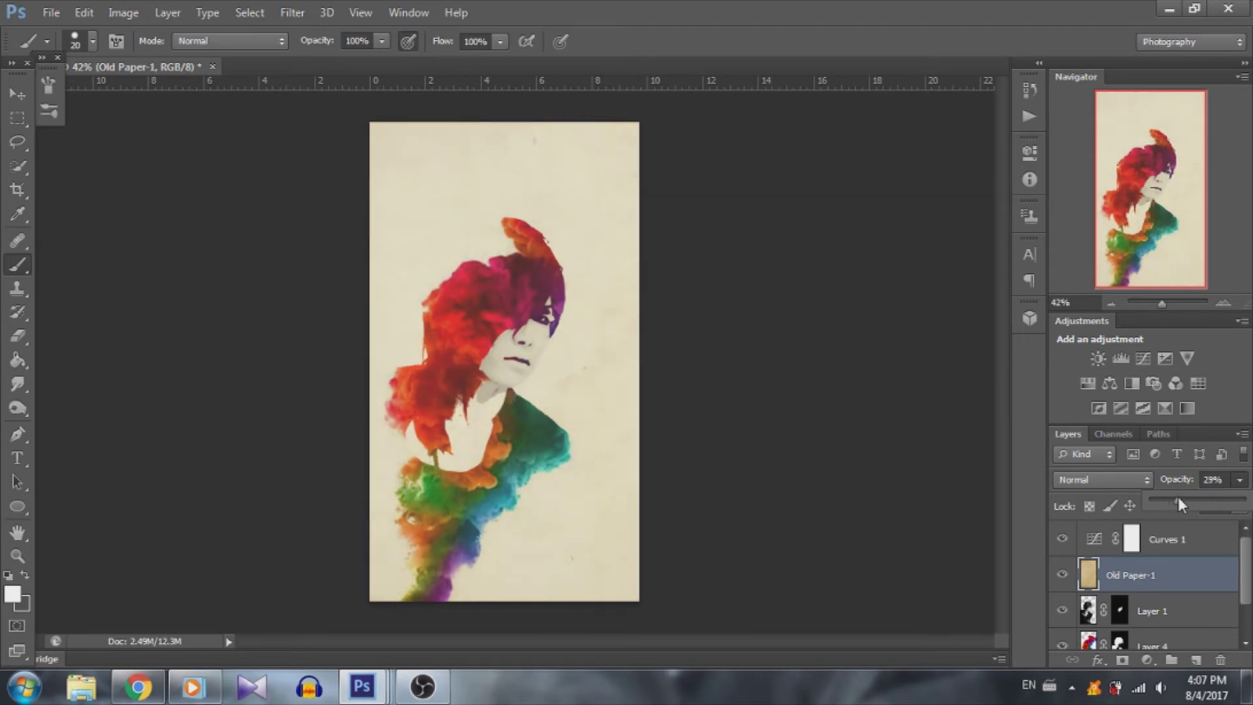
scroll(685, 330, "up", 3)
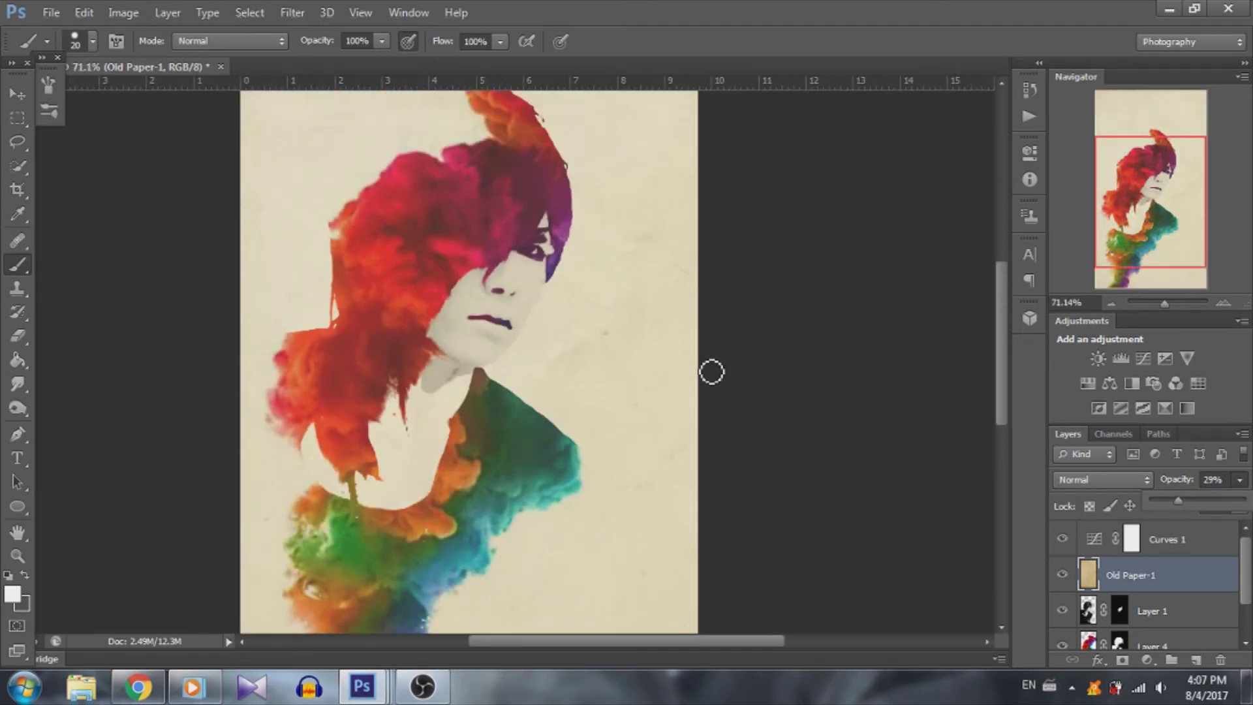
left_click(1151, 610)
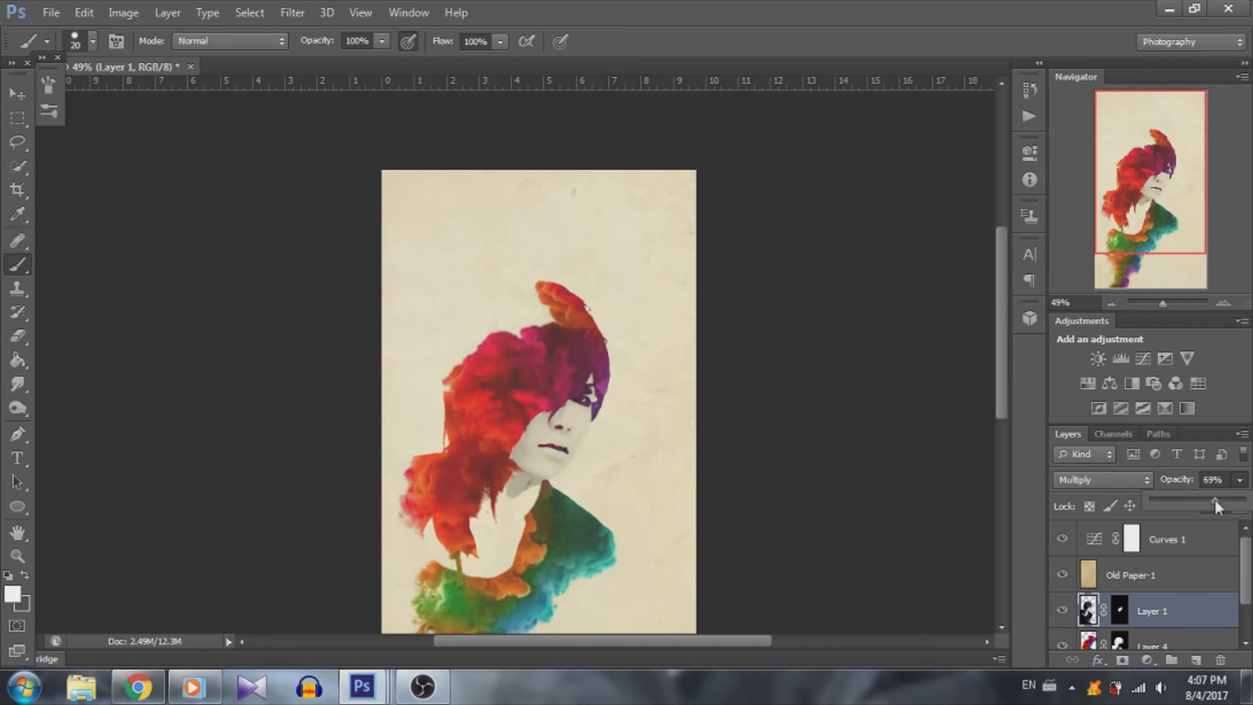
- Refine the Curves RGB point and Blue shadows, then add an empty Layer 5
double_click(1093, 538)
scroll(841, 433, "down", 2)
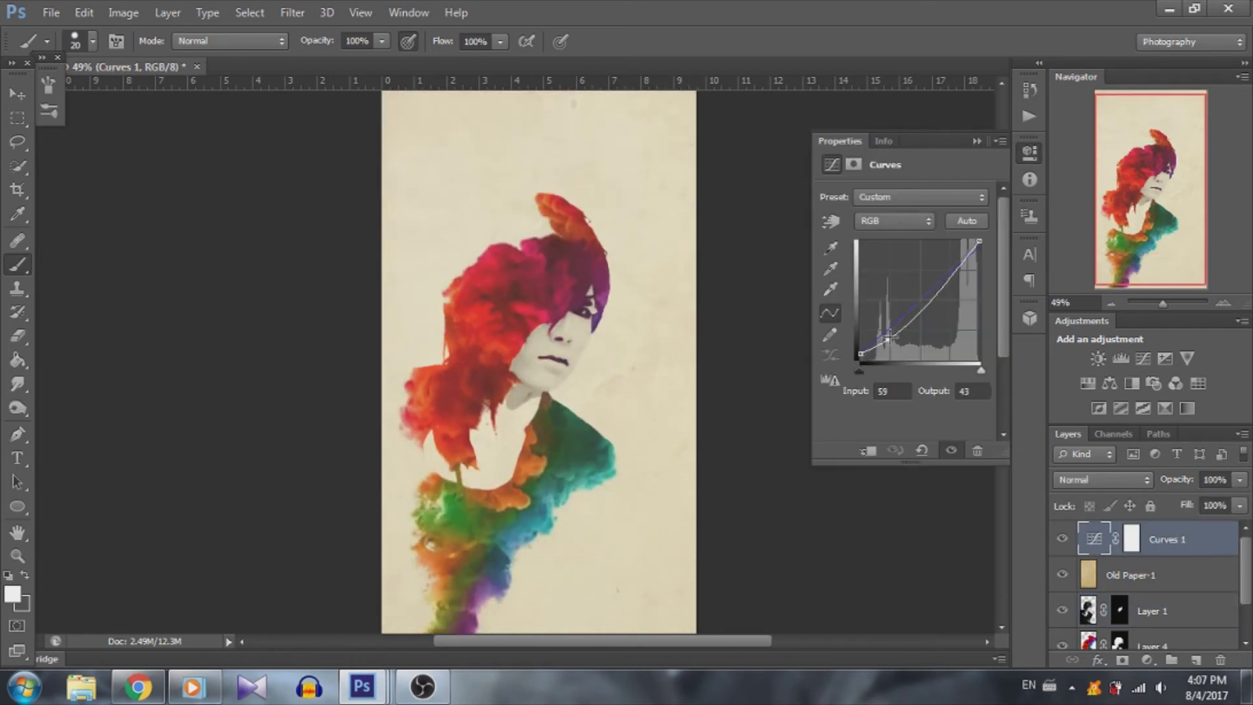
left_click_drag(888, 337, 846, 353)
left_click(894, 221)
left_click(875, 295)
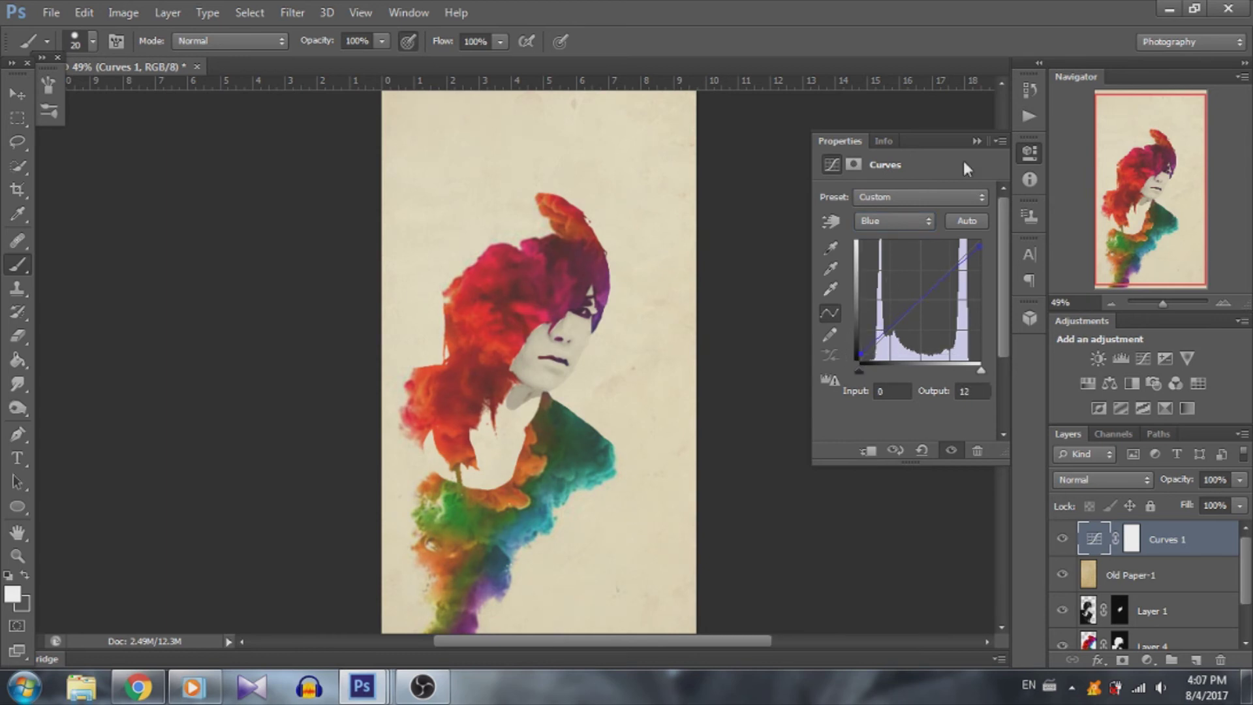
left_click(1030, 152)
left_click(1196, 660)
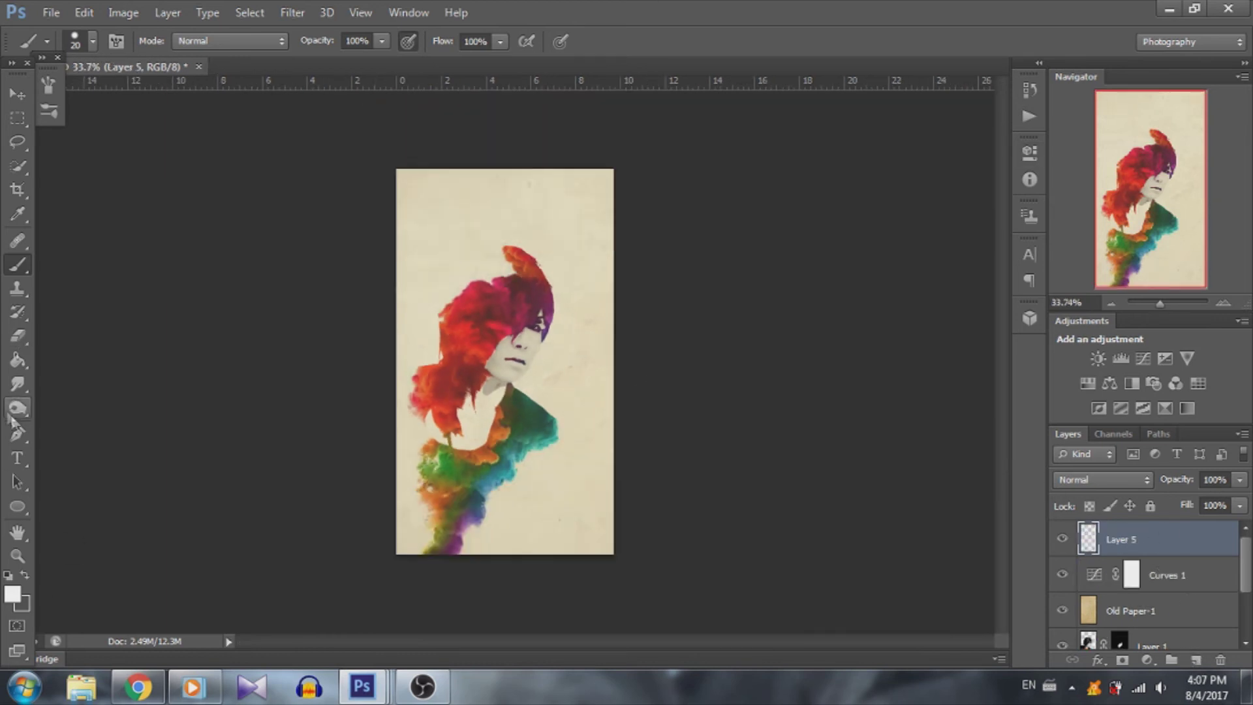
- Stamp the signature brush preset in black near the bottom of the canvas on Layer 5
left_click(93, 41)
left_click_drag(640, 196, 638, 433)
left_click_drag(642, 359, 635, 433)
double_click(380, 475)
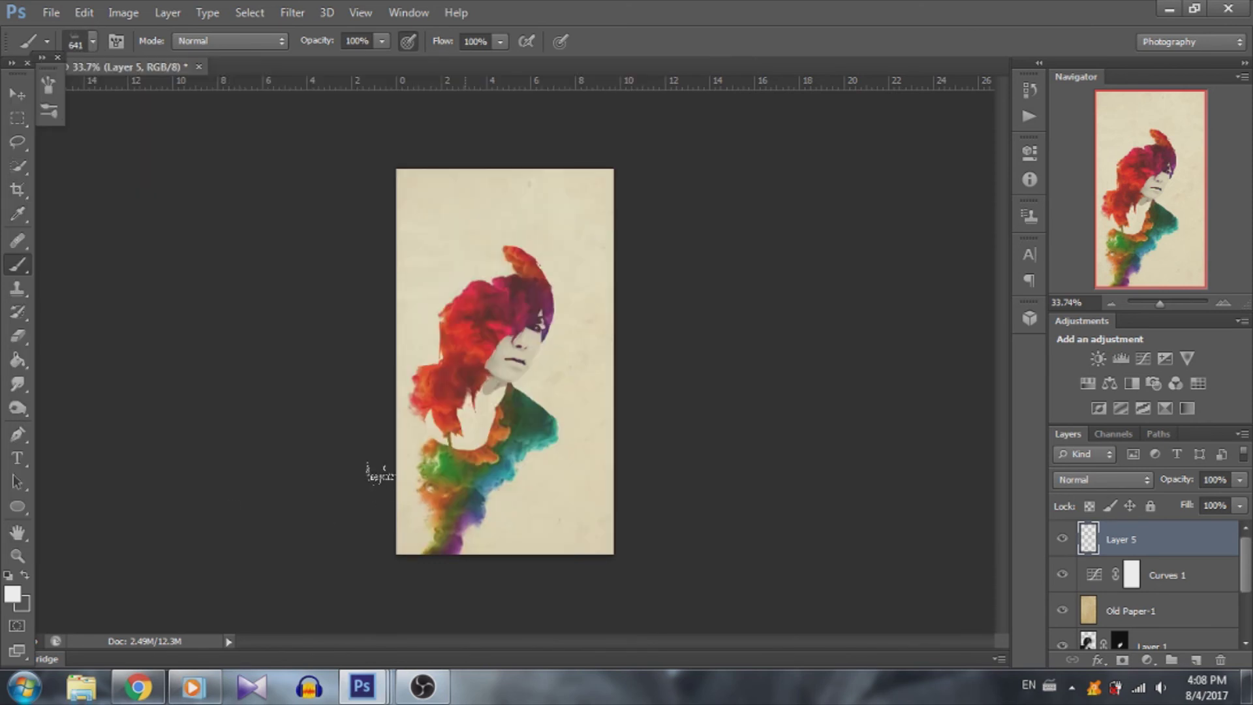
left_click(8, 575)
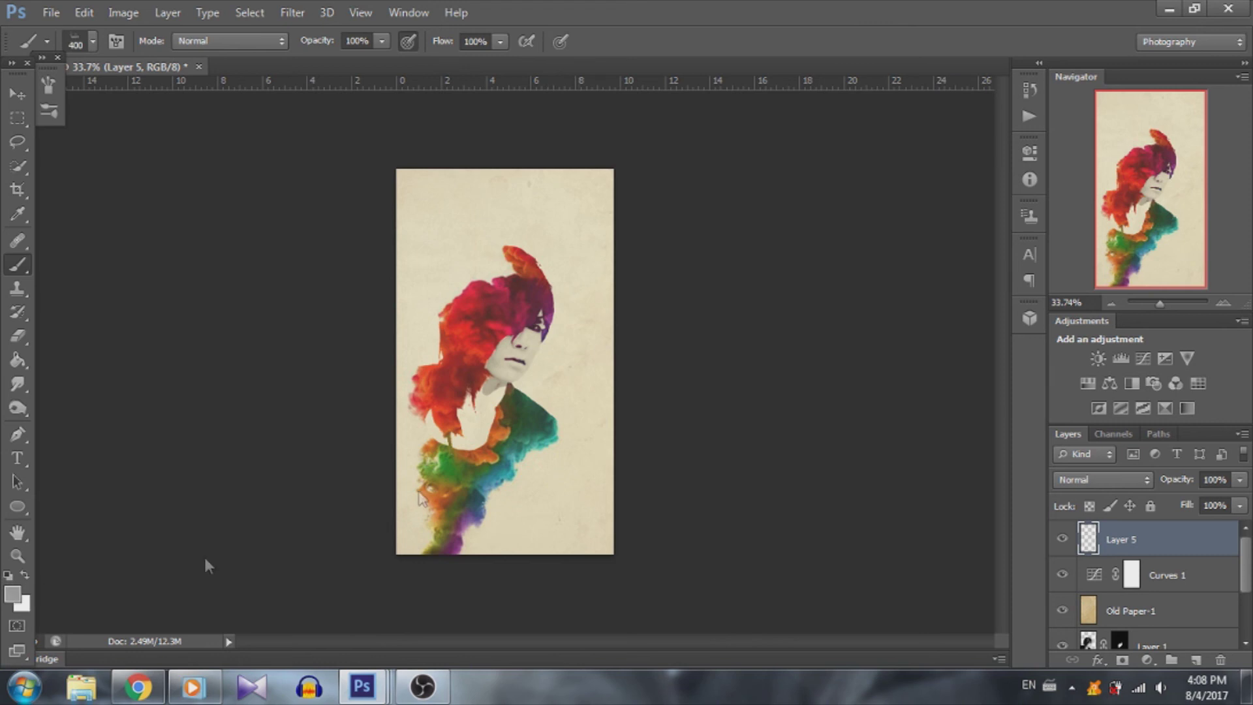
key("Escape")
left_click(542, 541)
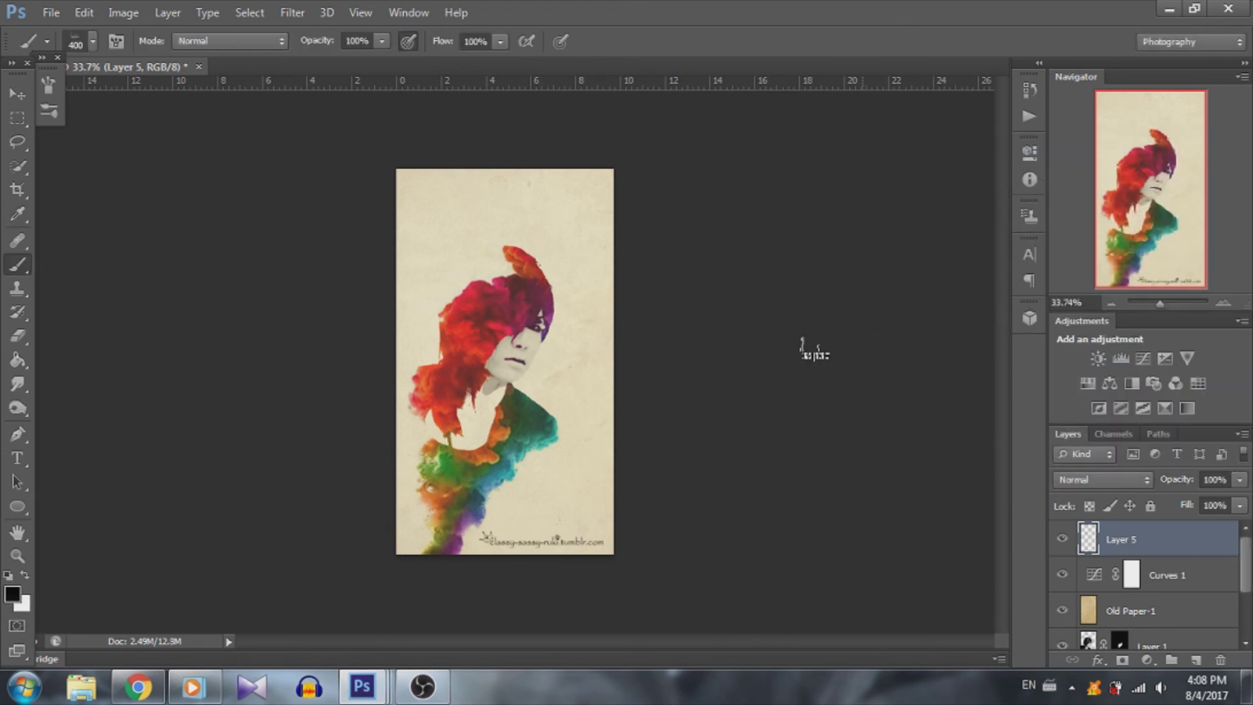